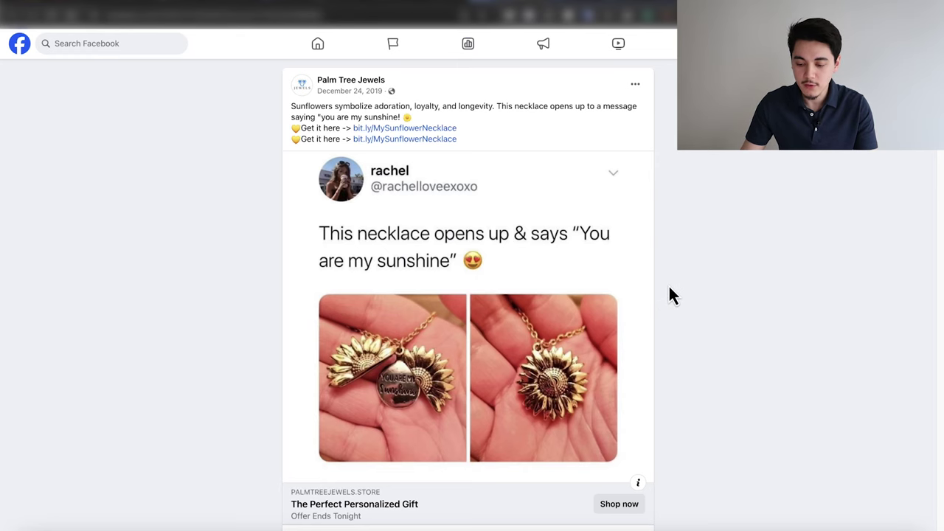
# Step: Scroll through the Zendrop orders, select all 71 and bring up the Bulk Fulfill summary
pyautogui.scroll(-3, 669, 288)
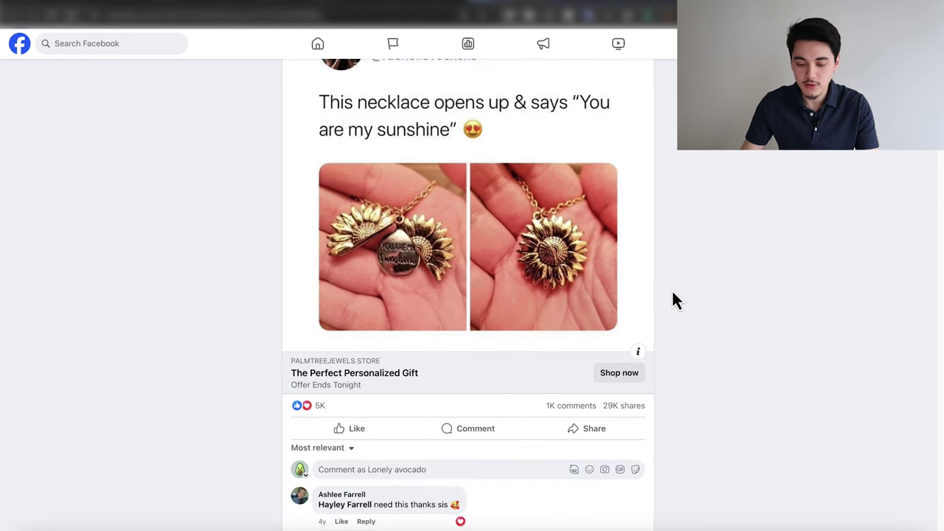
pyautogui.scroll(-2, 418, 433)
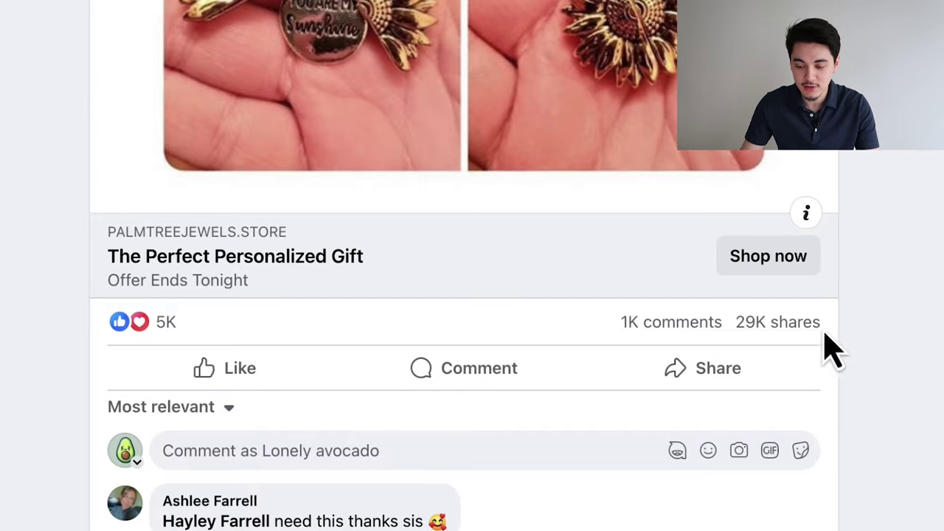
pyautogui.scroll(-10, 853, 264)
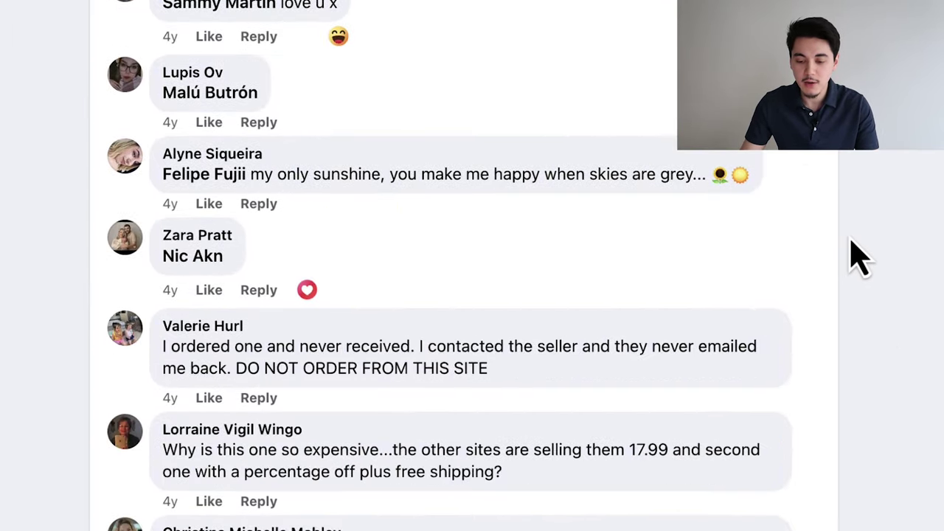
pyautogui.scroll(-6, 853, 255)
pyautogui.scroll(8, 288, 317)
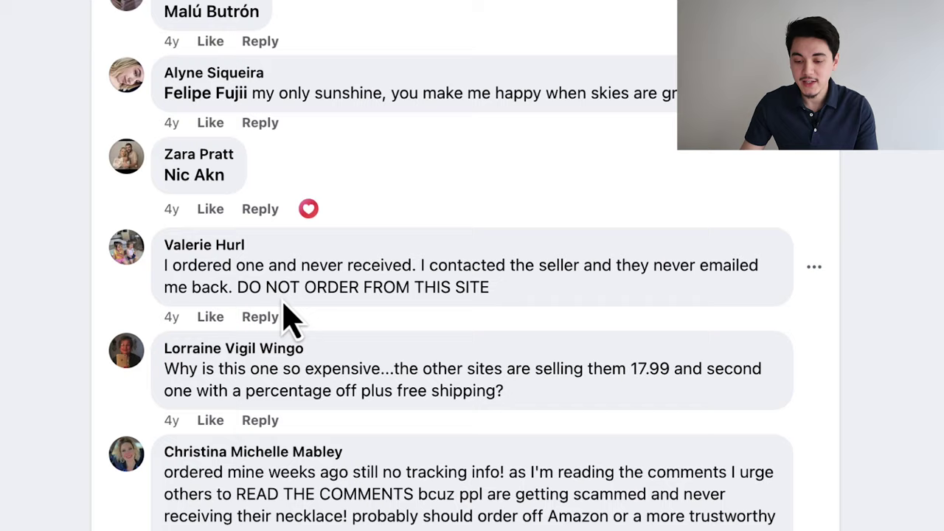
pyautogui.scroll(-2, 369, 353)
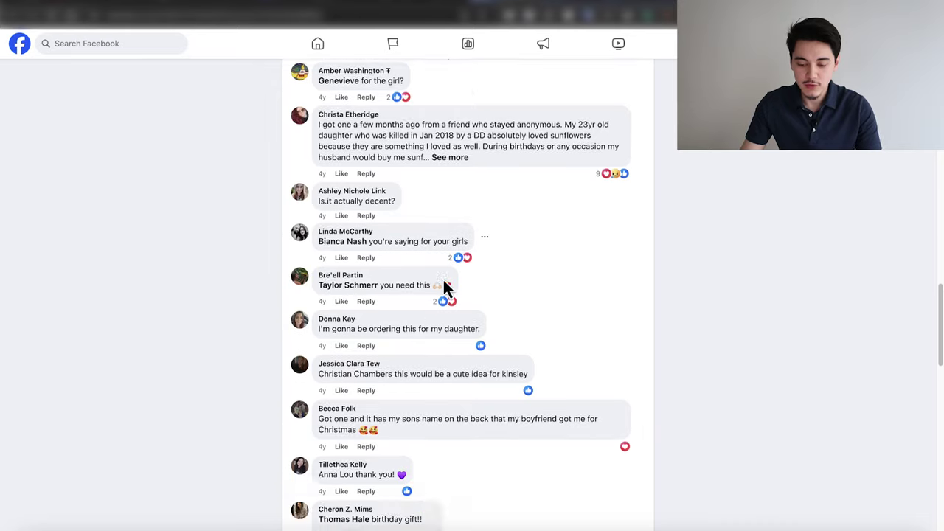
pyautogui.scroll(-10, 442, 285)
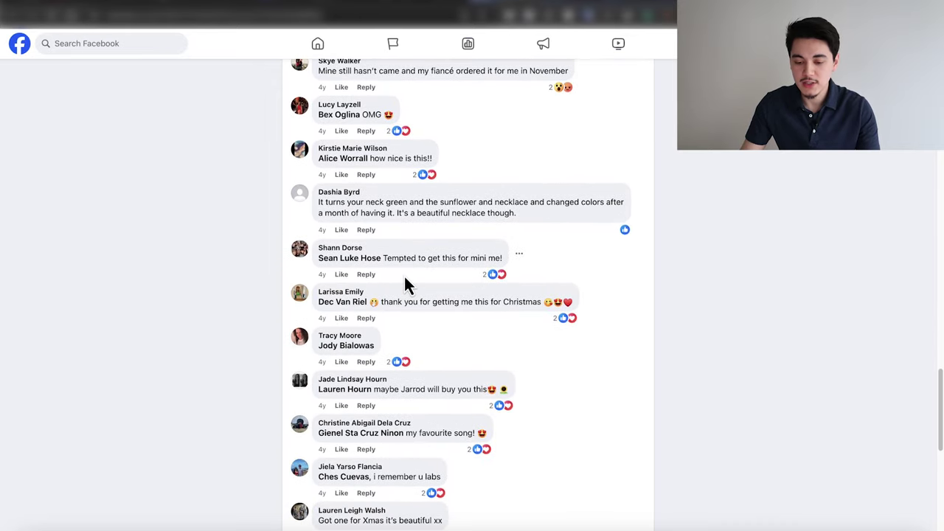
pyautogui.scroll(-4, 445, 279)
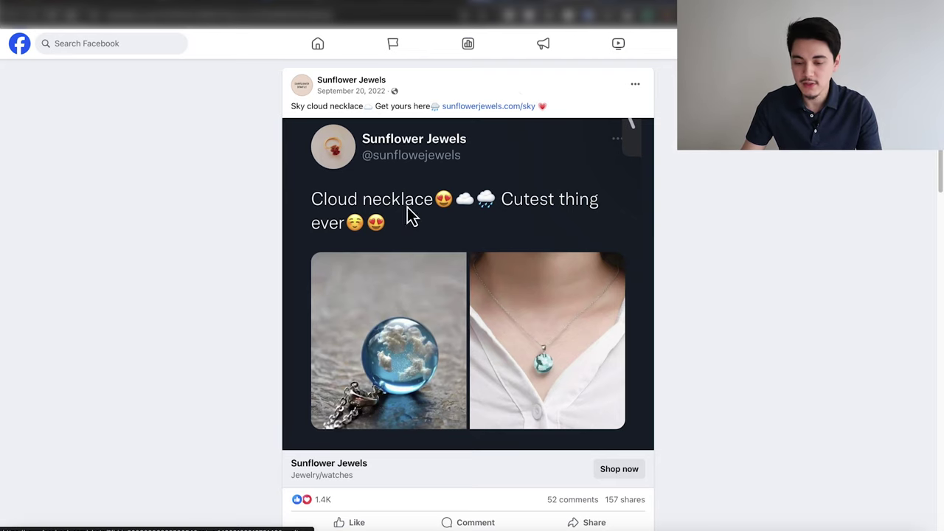
pyautogui.scroll(-4, 225, 357)
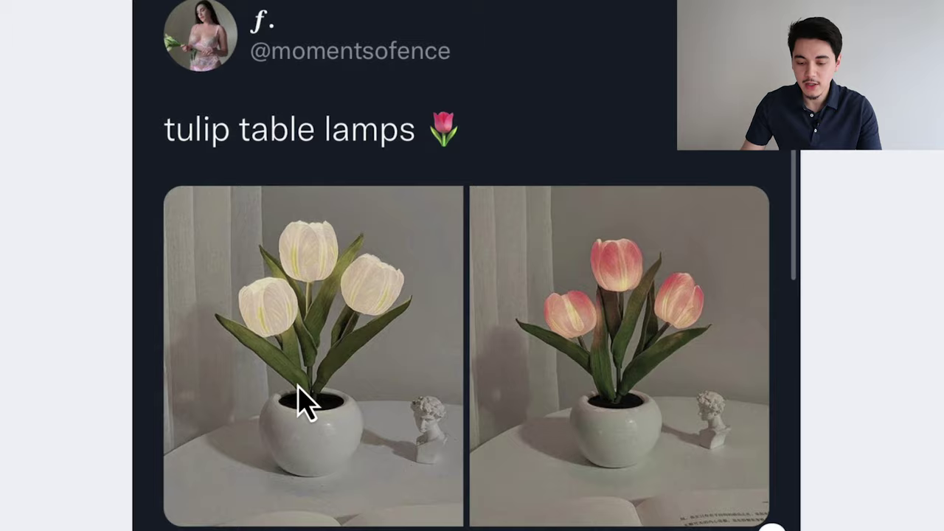
pyautogui.scroll(-3, 299, 405)
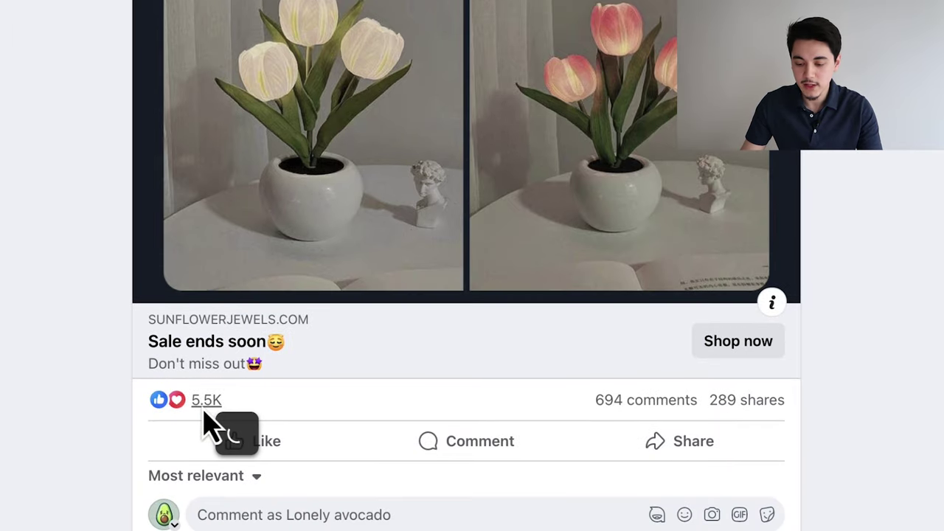
pyautogui.scroll(-10, 744, 350)
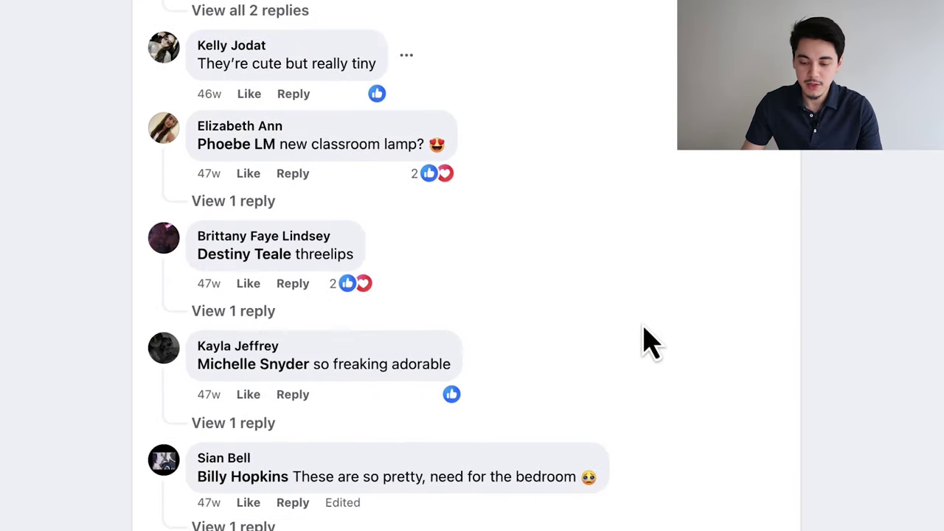
pyautogui.scroll(-13, 646, 339)
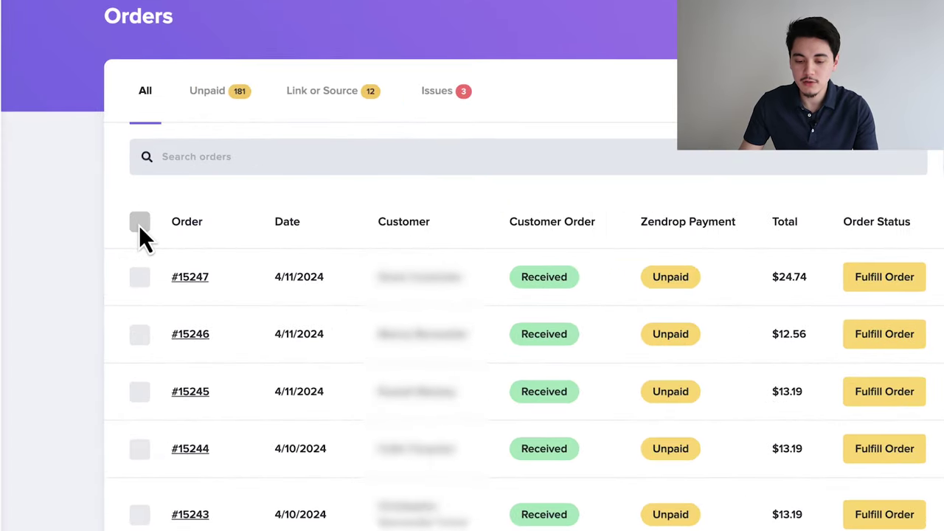
pyautogui.click(139, 225)
pyautogui.click(238, 210)
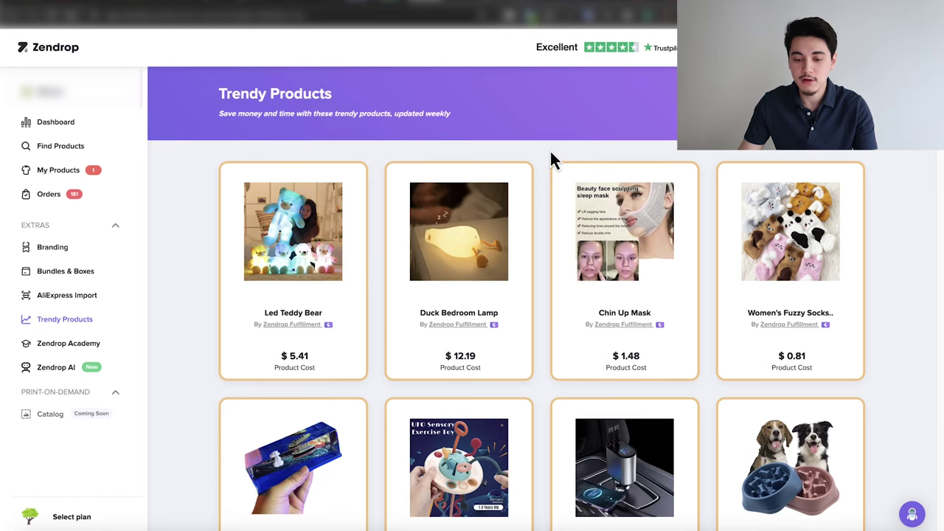
pyautogui.scroll(-2, 550, 151)
pyautogui.scroll(-3, 549, 156)
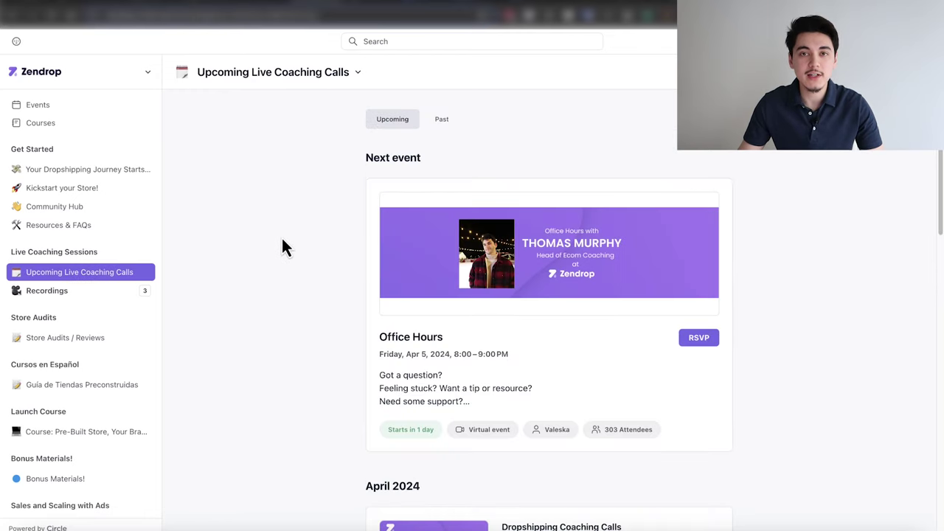
pyautogui.scroll(-5, 354, 238)
pyautogui.scroll(-5, 345, 243)
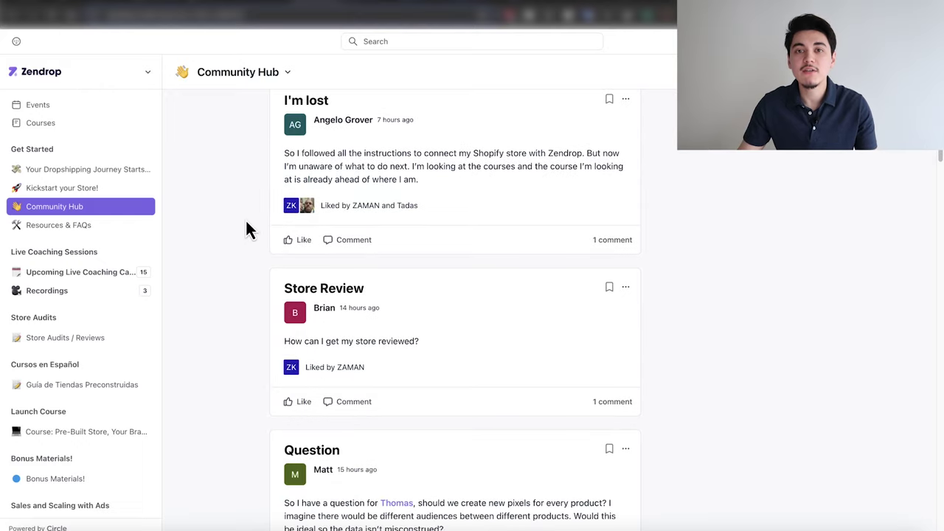
pyautogui.scroll(-3, 247, 229)
pyautogui.scroll(-2, 246, 229)
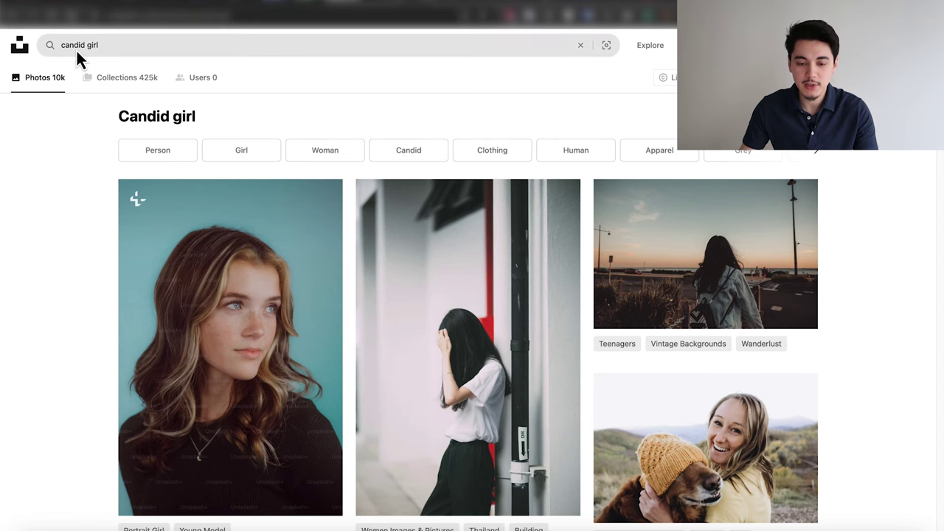
pyautogui.scroll(-6, 350, 200)
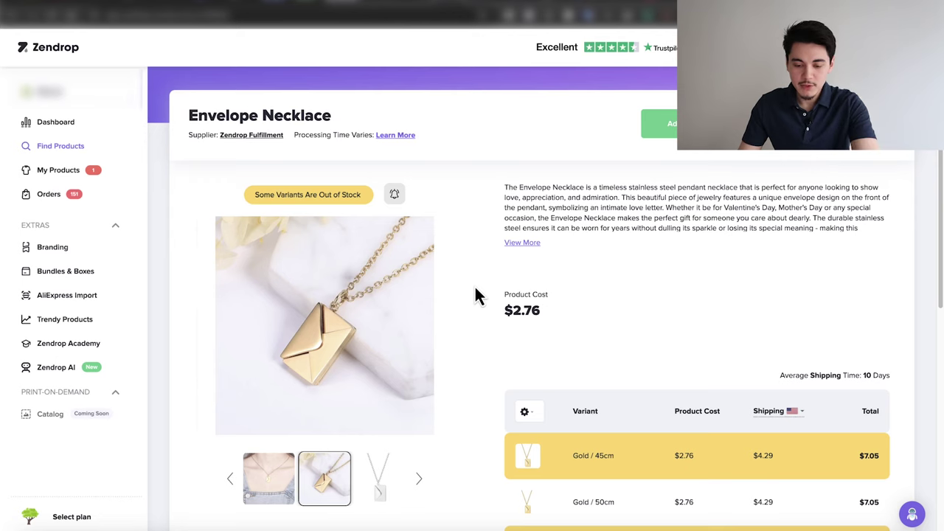
# Step: Screenshot the Envelope Necklace main product photo and the photo of it being worn
pyautogui.moveTo(216, 218); pyautogui.dragTo(433, 435)
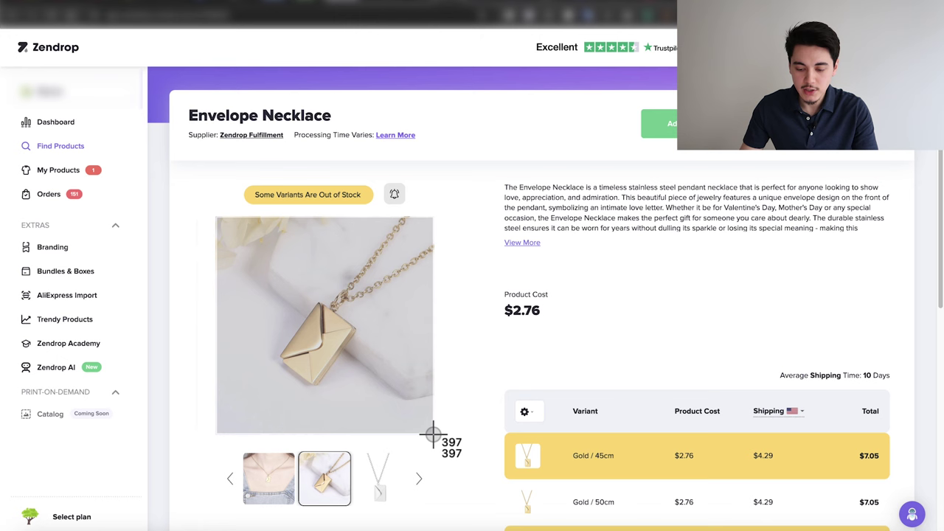
pyautogui.click(519, 445)
pyautogui.press('super+shift+4')
pyautogui.moveTo(215, 218); pyautogui.dragTo(423, 419)
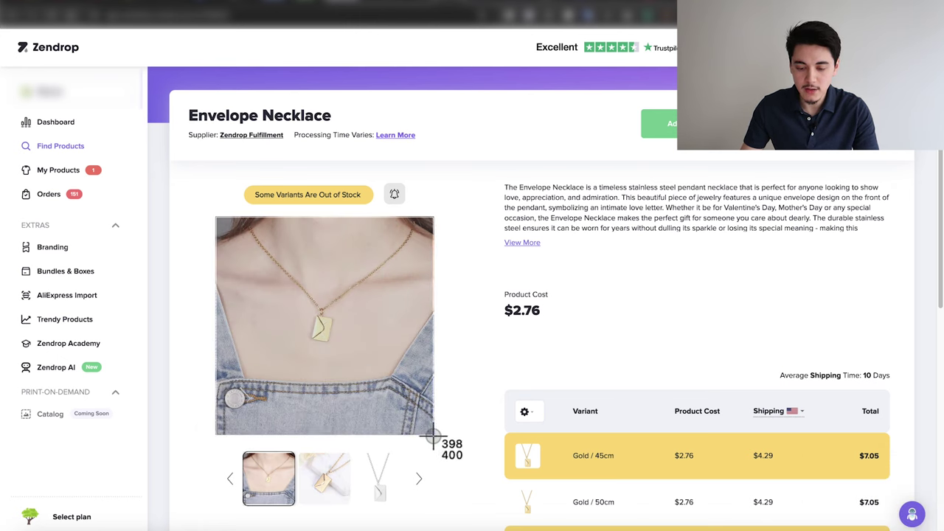
pyautogui.moveTo(433, 438); pyautogui.dragTo(438, 445)
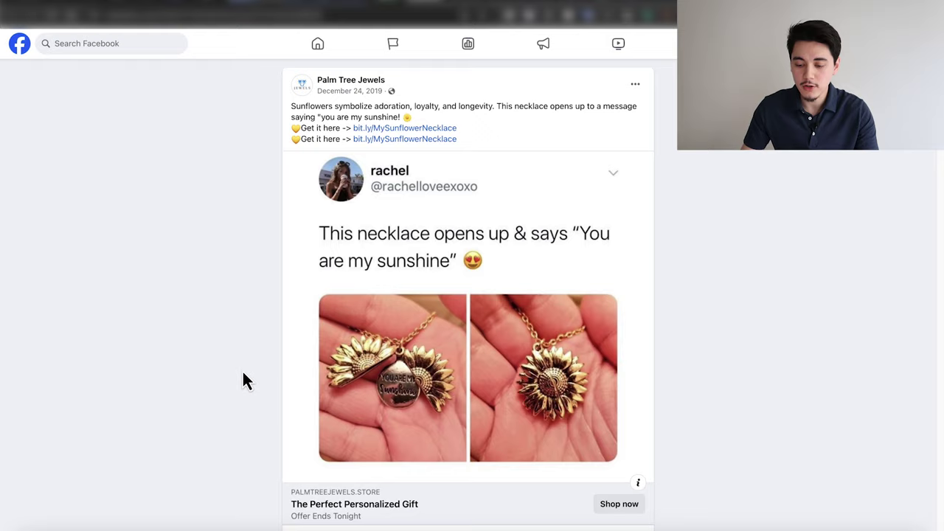
pyautogui.scroll(-2, 243, 380)
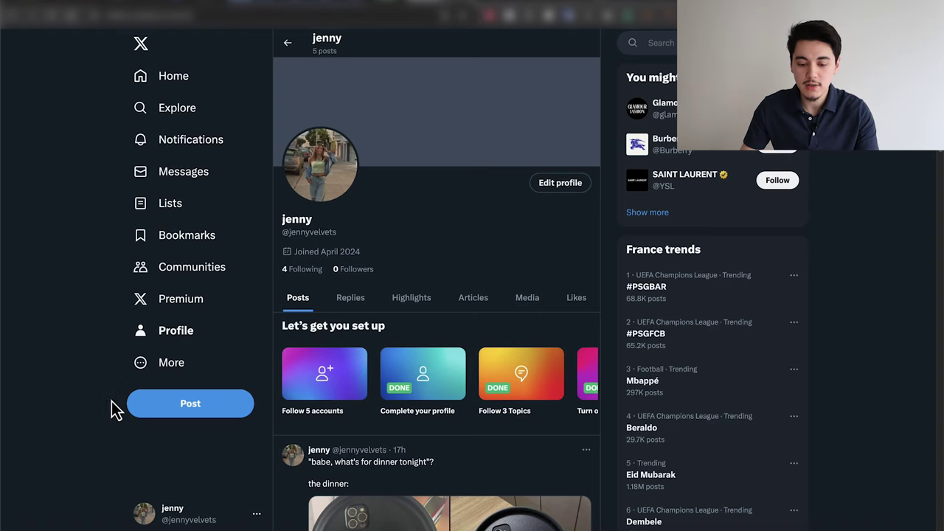
# Step: Start a new X post with the necklace screenshot from the Desktop attached
pyautogui.click(193, 406)
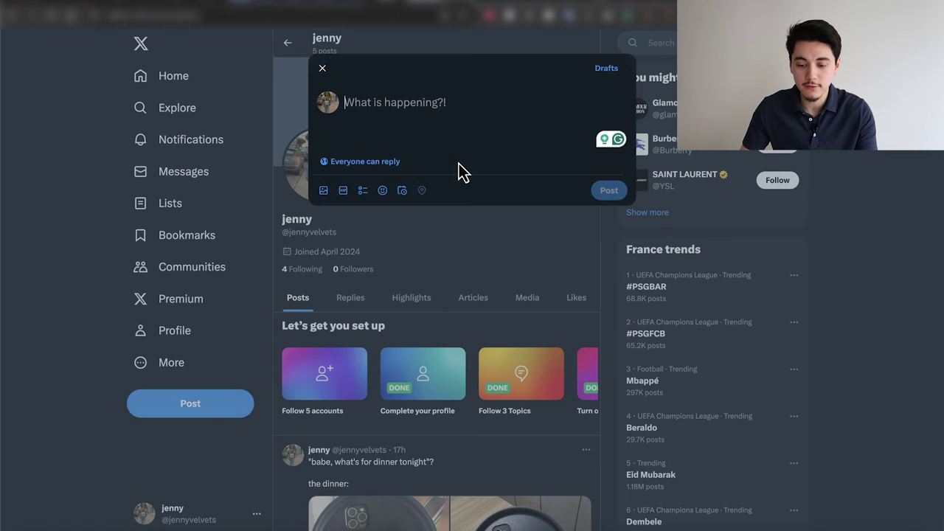
pyautogui.click(323, 191)
pyautogui.click(347, 219)
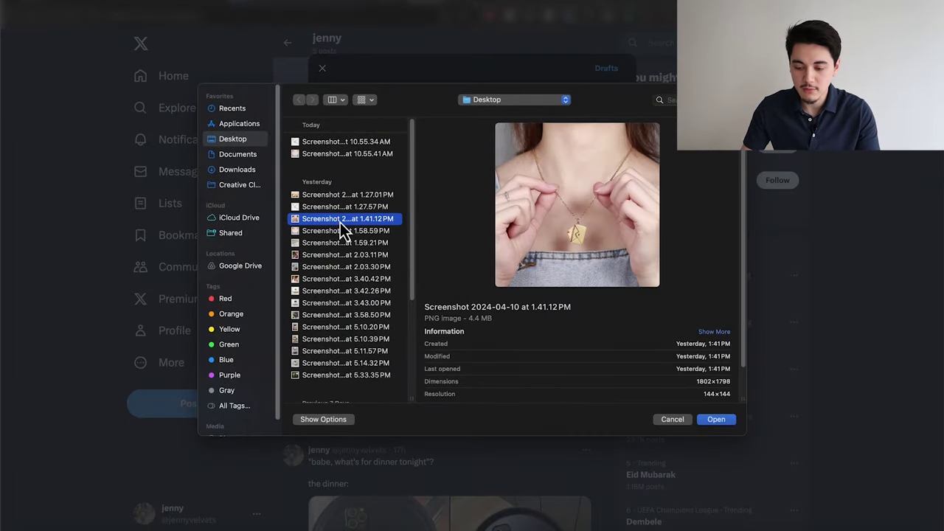
pyautogui.doubleClick(334, 222)
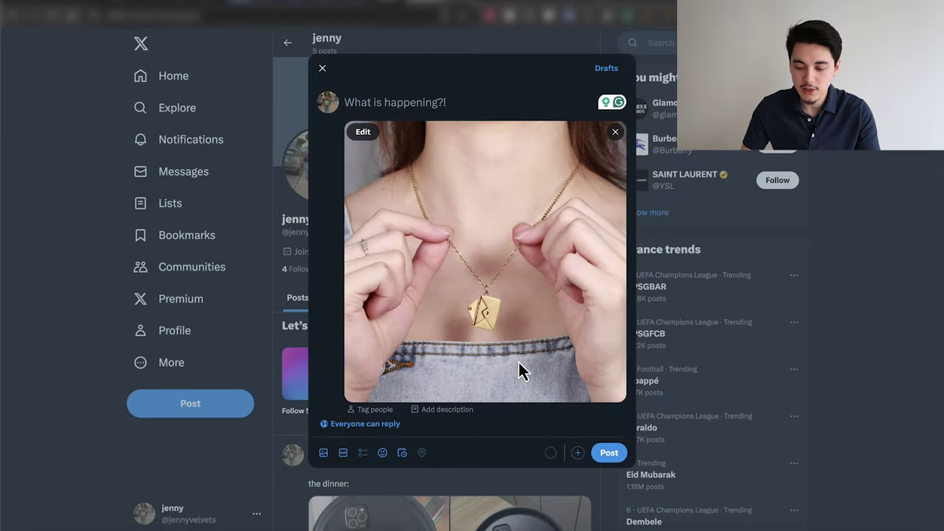
# Step: Crop the attached necklace photo square, zoomed in on the pendant
pyautogui.click(363, 133)
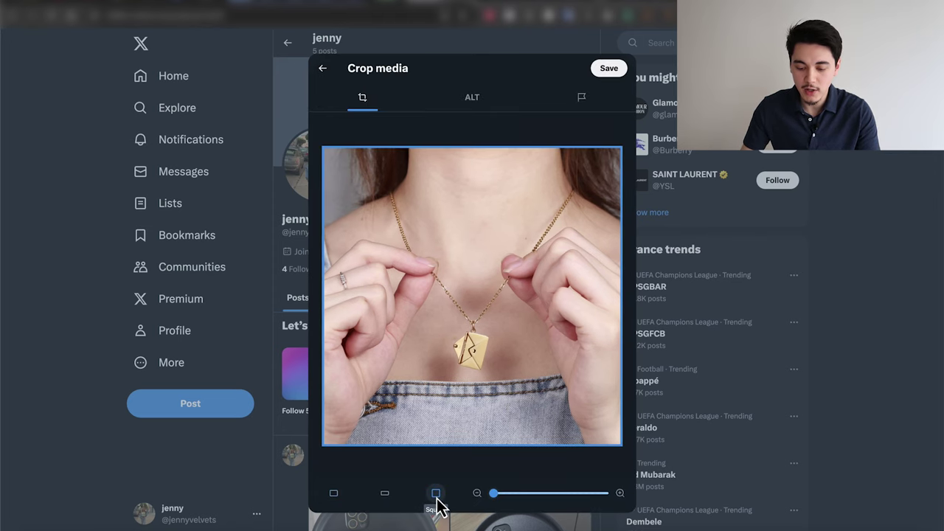
pyautogui.moveTo(492, 493); pyautogui.dragTo(518, 493)
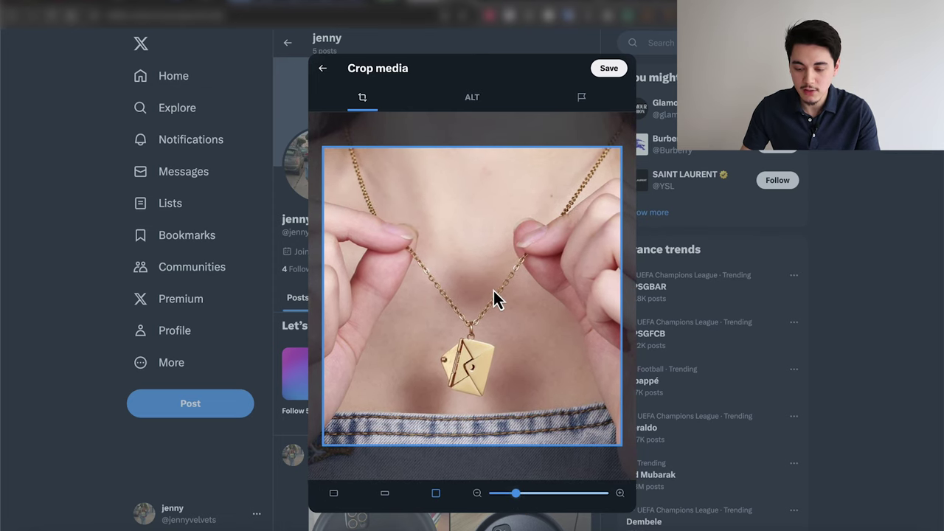
pyautogui.click(609, 69)
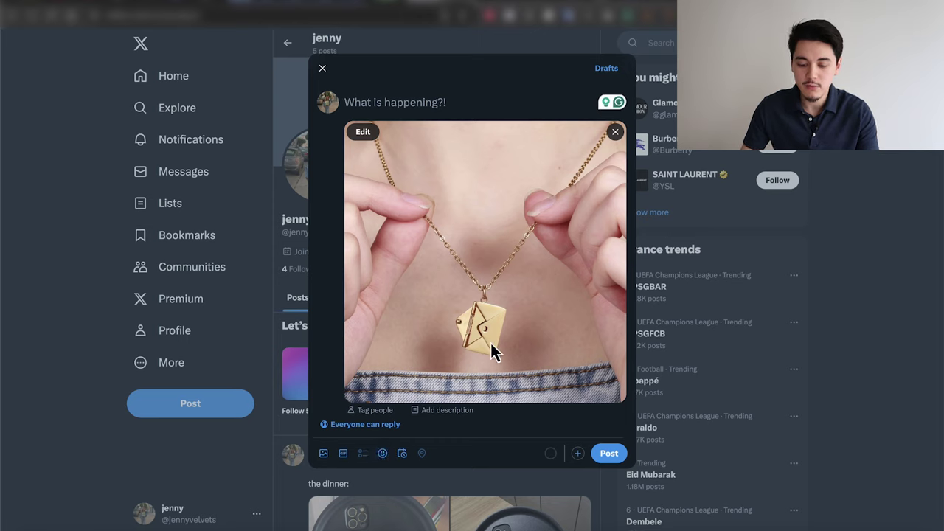
# Step: Add the opened-envelope screenshot, then post with caption 'brb, gonna go cry now because my boyfriend is the sweetest 😭❤️'
pyautogui.click(323, 453)
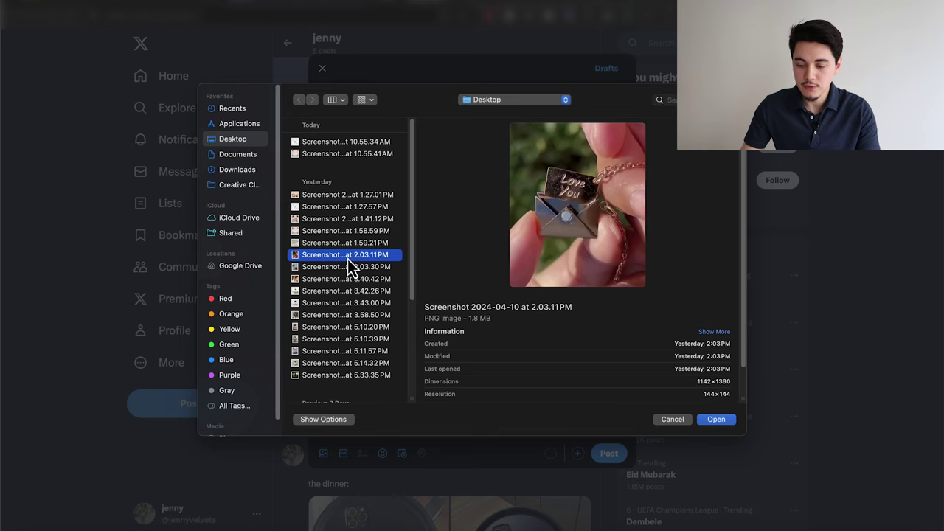
pyautogui.doubleClick(338, 257)
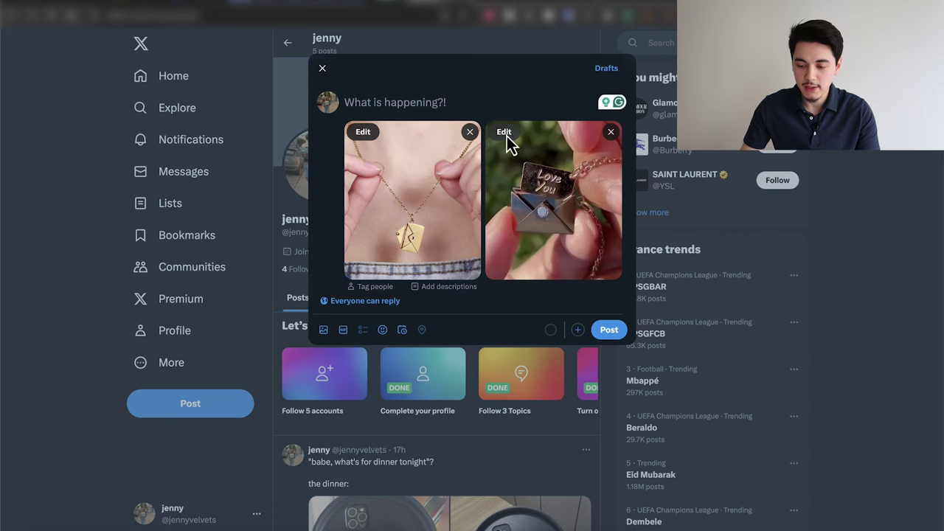
pyautogui.click(504, 132)
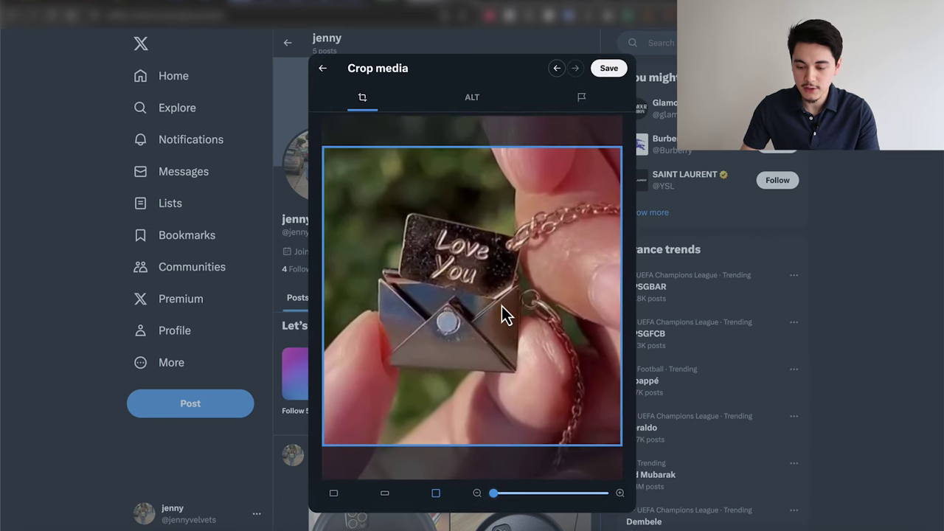
pyautogui.click(608, 68)
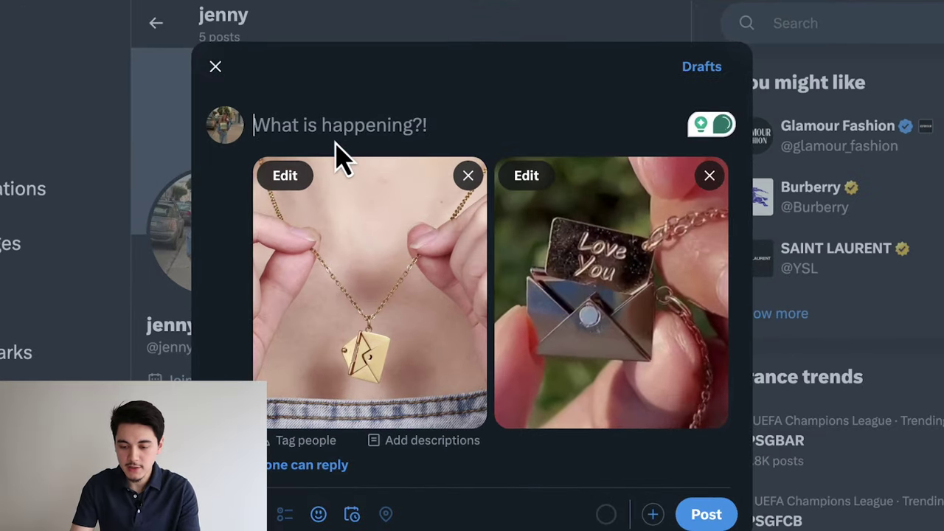
pyautogui.write('brb,')
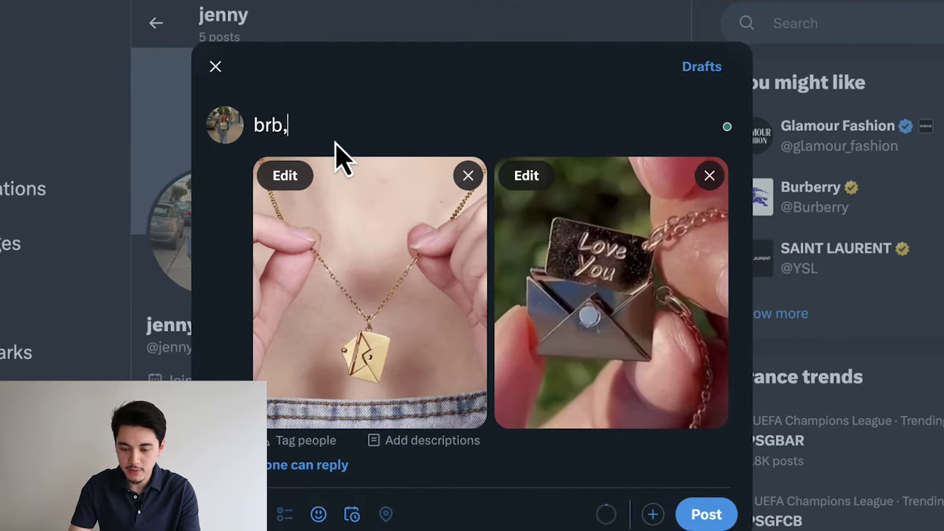
pyautogui.write(' gonna go cry n')
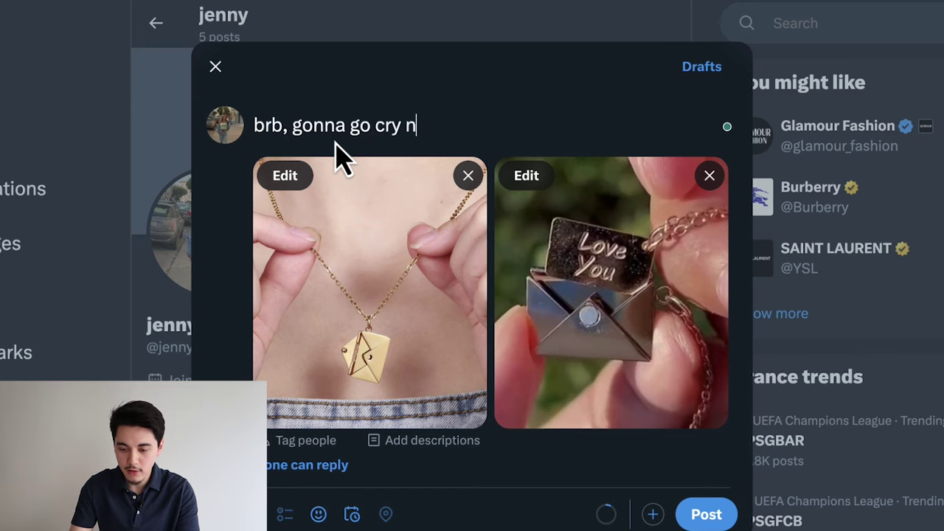
pyautogui.write('ow because my boyfri')
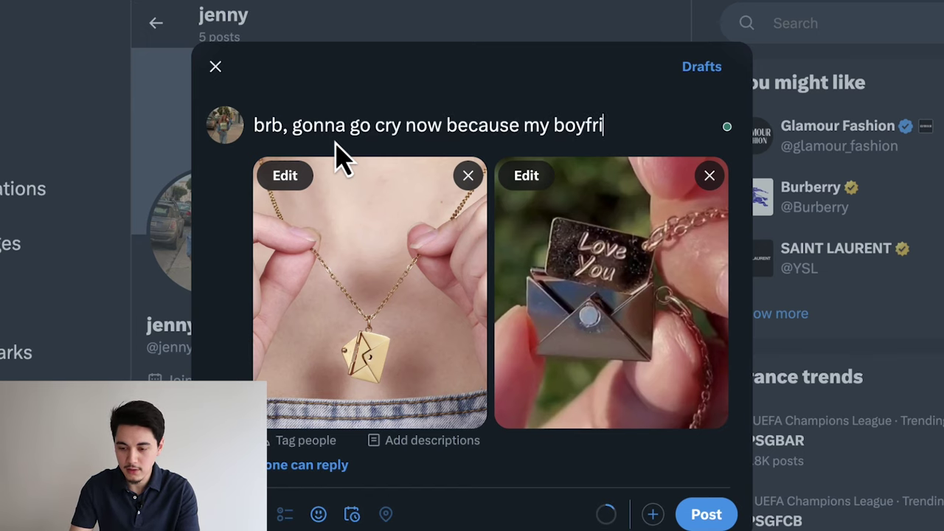
pyautogui.write('end is the sweetest 😭❤️')
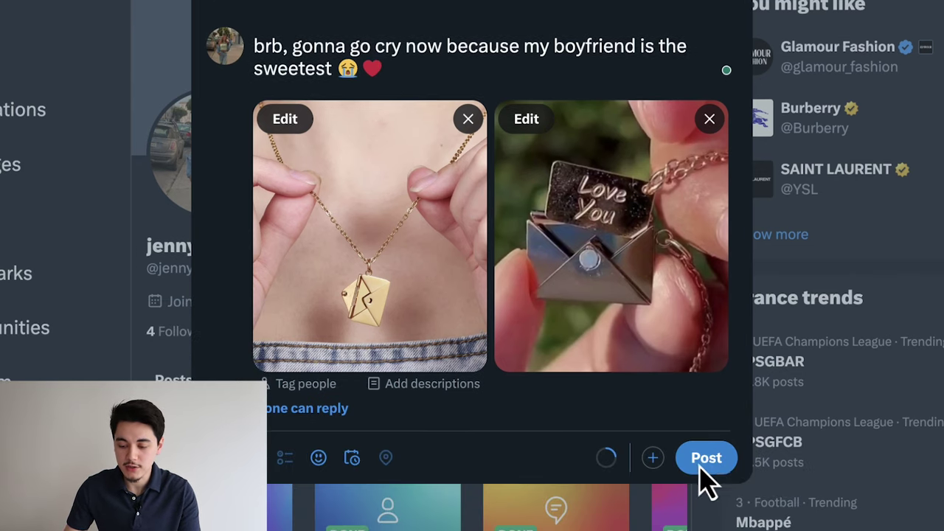
pyautogui.click(705, 461)
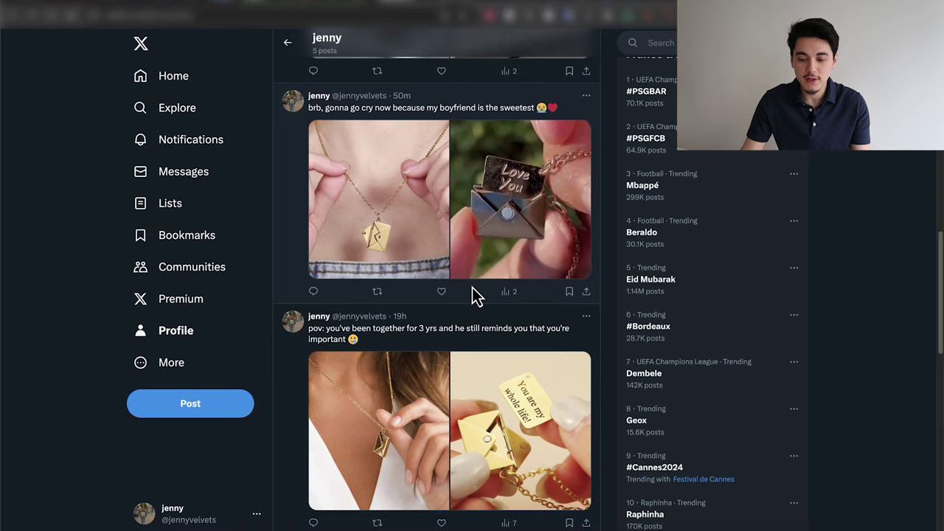
pyautogui.scroll(-2, 472, 281)
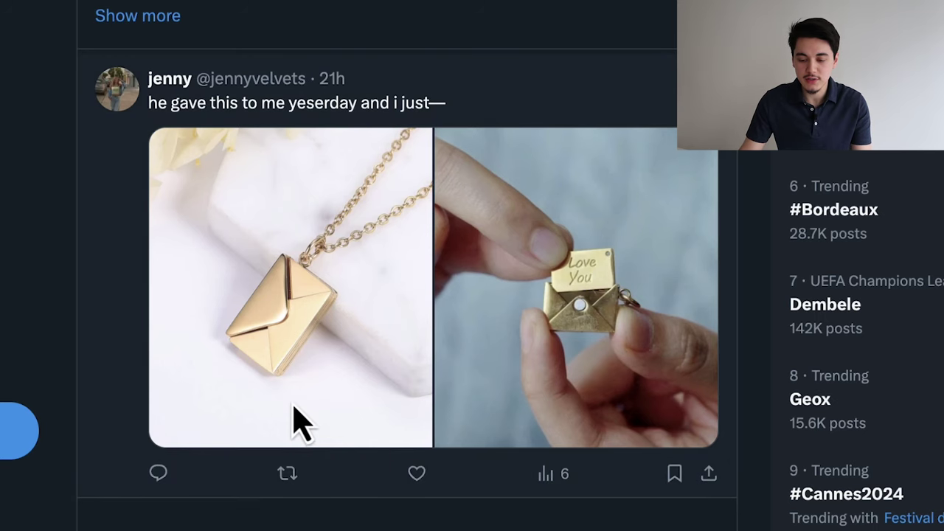
pyautogui.scroll(14, 770, 252)
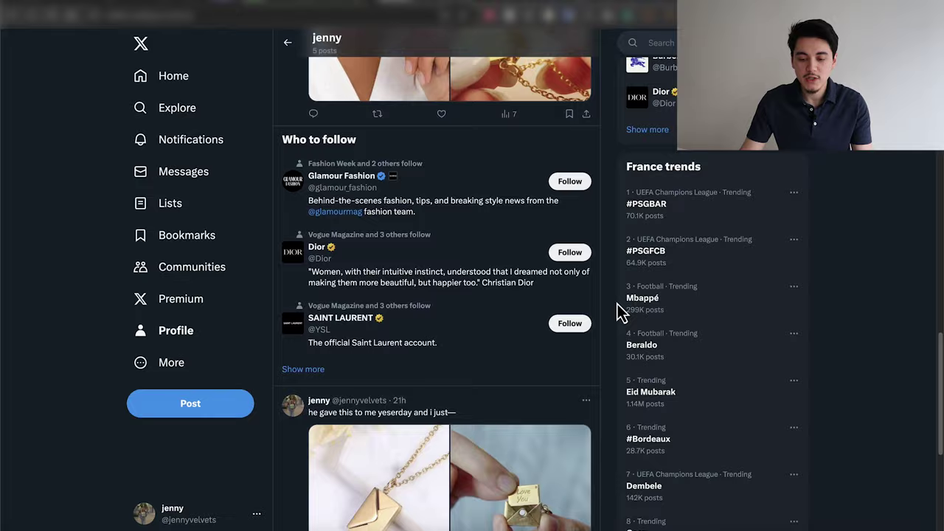
pyautogui.scroll(-4, 770, 252)
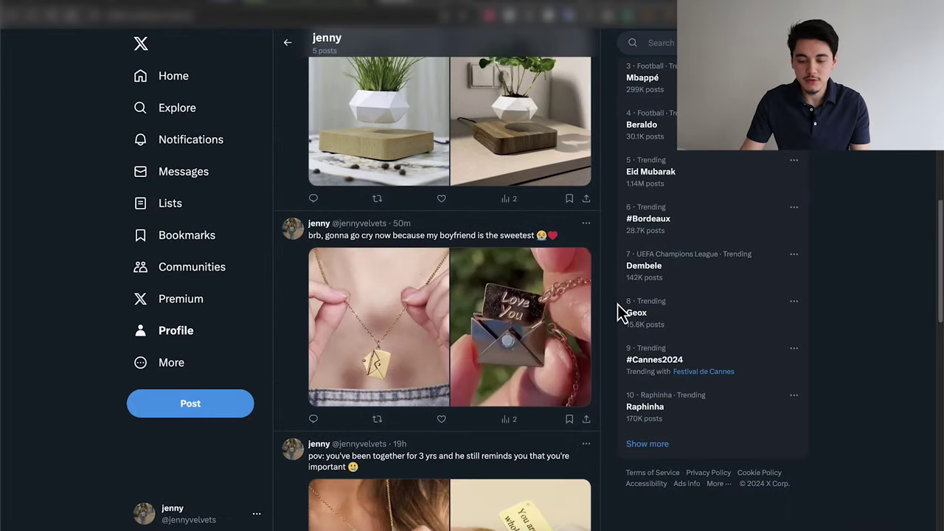
pyautogui.scroll(-4, 617, 304)
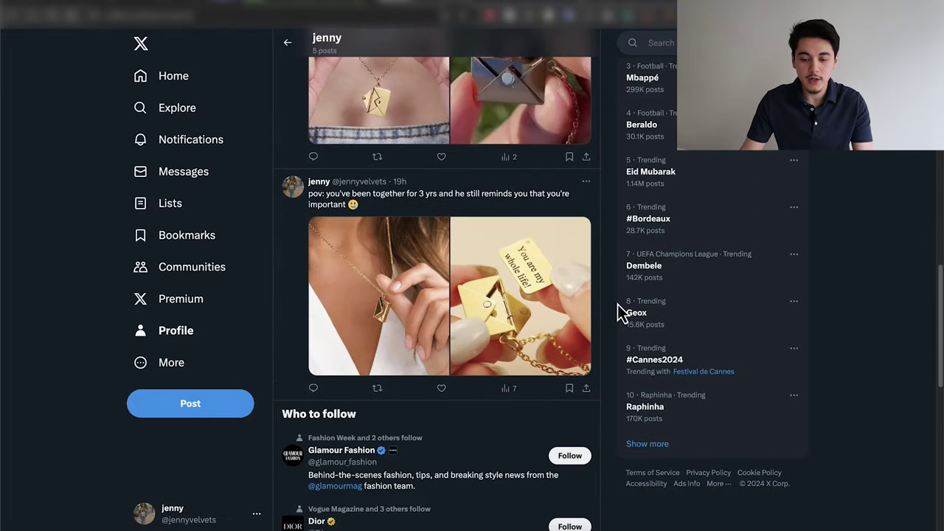
pyautogui.scroll(4, 618, 304)
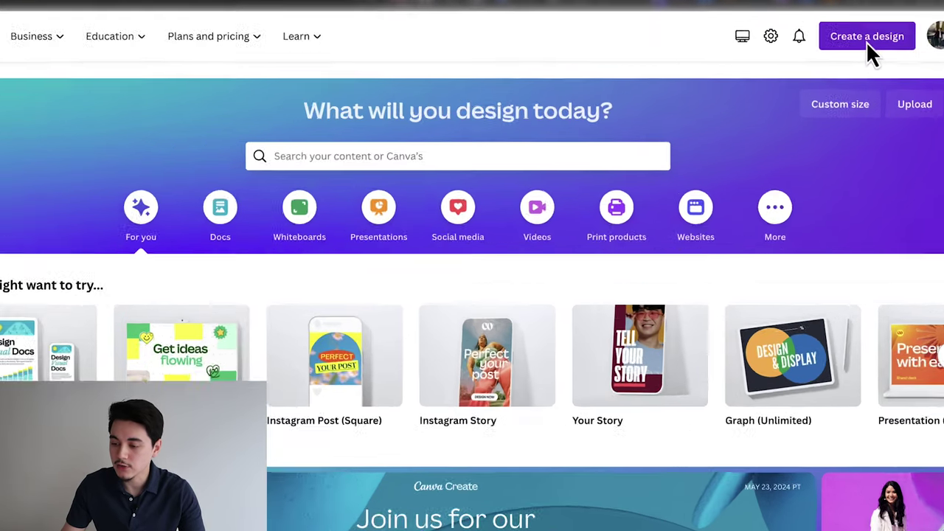
# Step: Create a square Instagram Post design and enlarge the uploaded post screenshot to page width
pyautogui.click(853, 52)
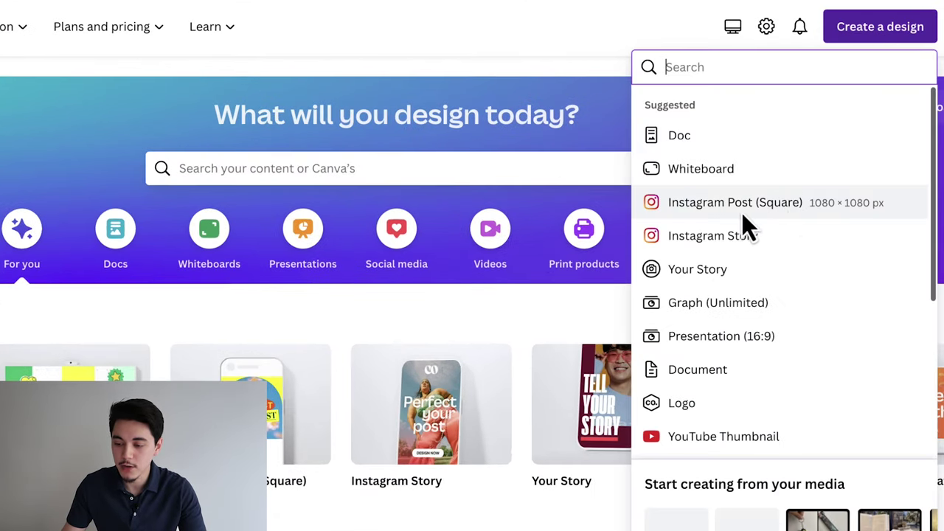
pyautogui.click(771, 211)
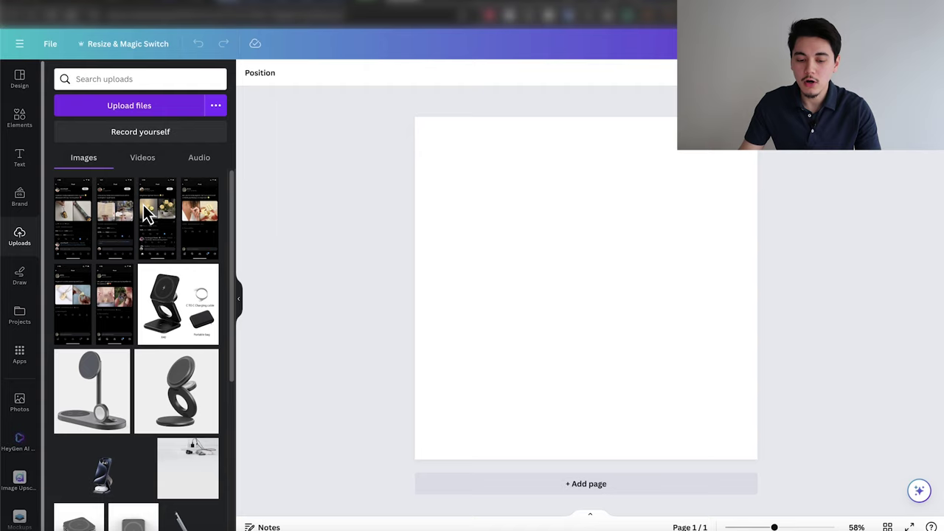
pyautogui.click(115, 304)
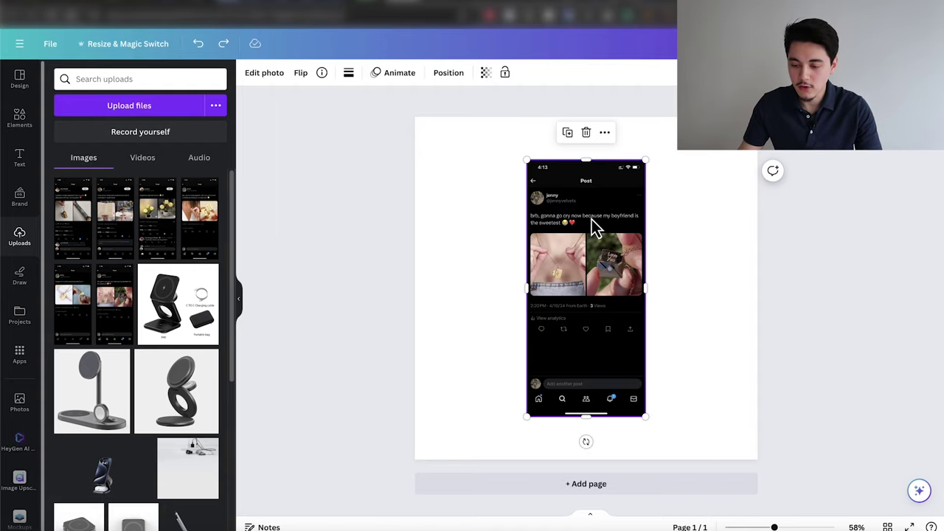
pyautogui.moveTo(596, 228); pyautogui.dragTo(586, 322)
pyautogui.moveTo(640, 281); pyautogui.dragTo(788, 91)
pyautogui.moveTo(616, 335); pyautogui.dragTo(592, 305)
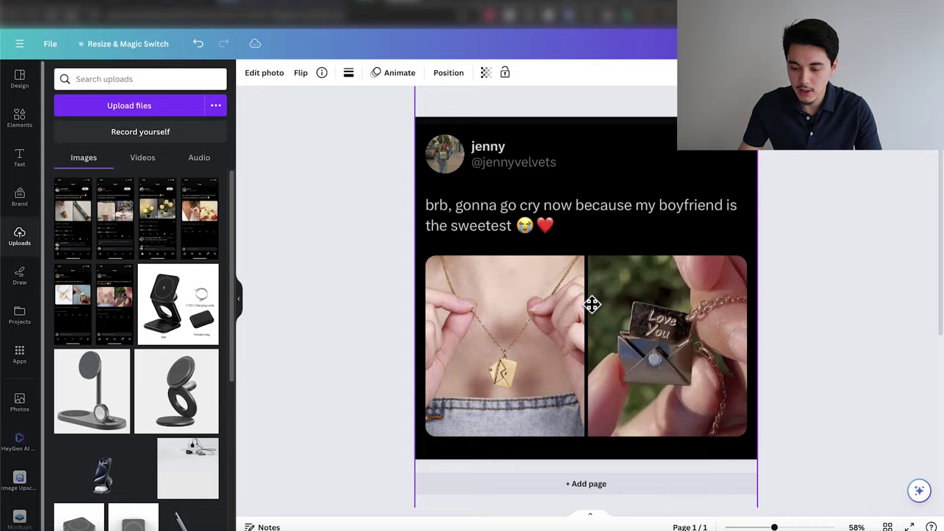
pyautogui.click(775, 224)
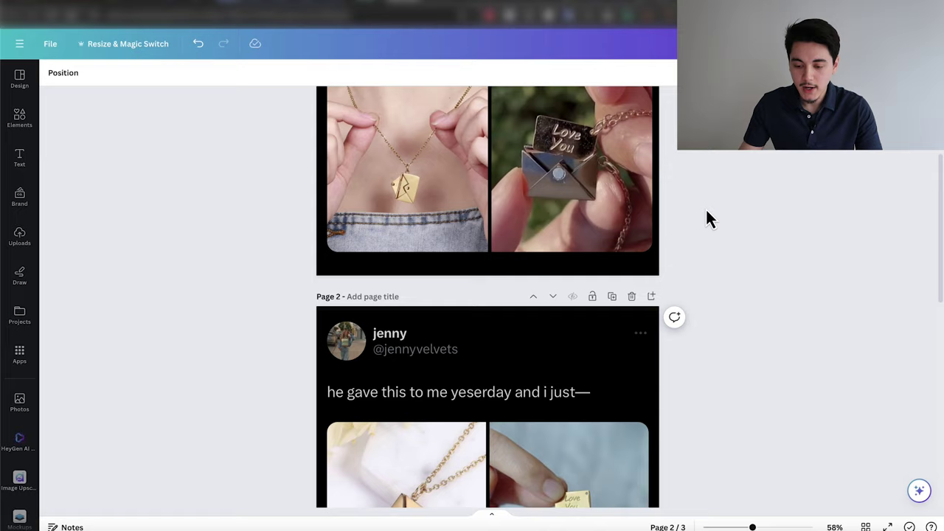
# Step: Review pages 2 and 3 of the design and bring up its Share options
pyautogui.scroll(-5, 708, 217)
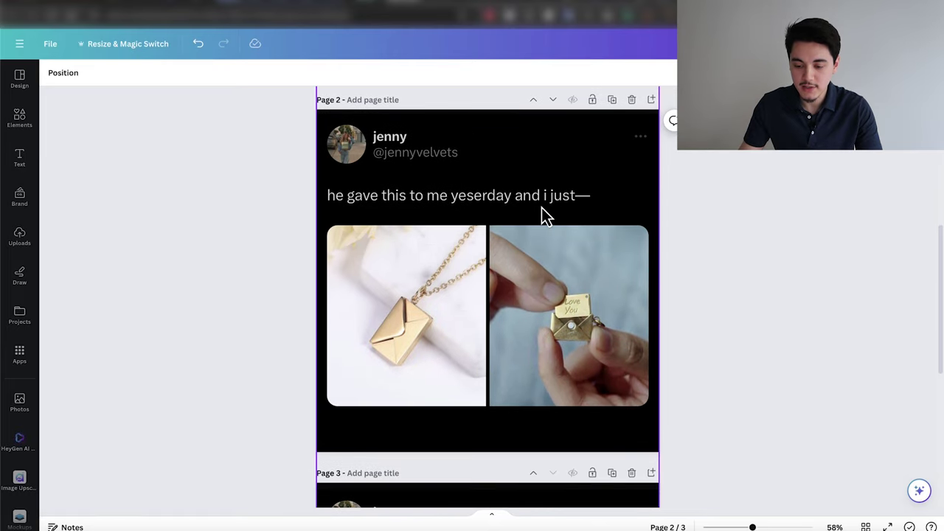
pyautogui.scroll(-5, 739, 214)
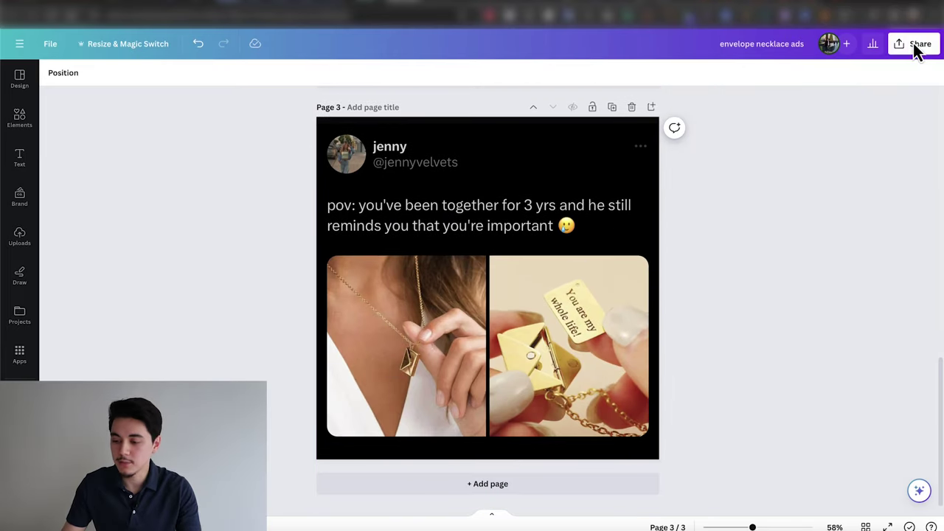
pyautogui.click(914, 44)
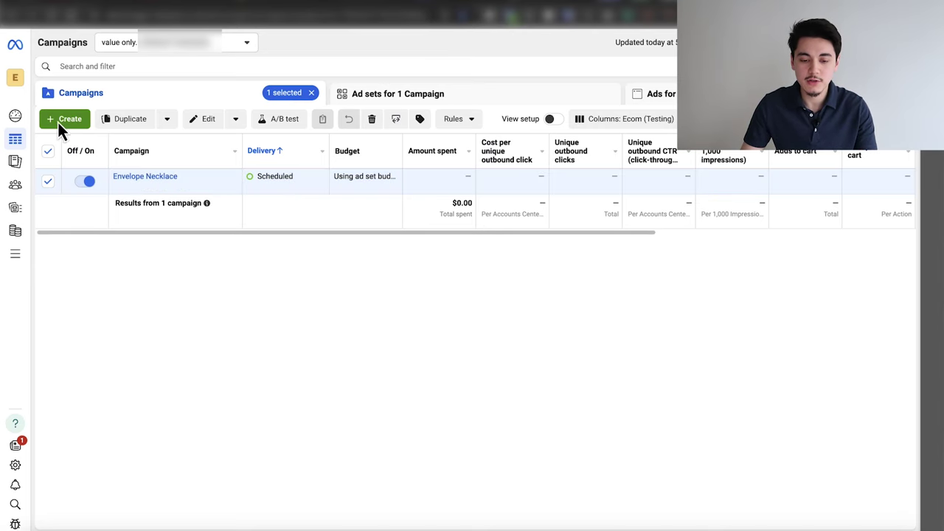
# Step: Create a manual Sales campaign and confirm Advantage campaign budget is Off
pyautogui.click(67, 123)
pyautogui.click(378, 341)
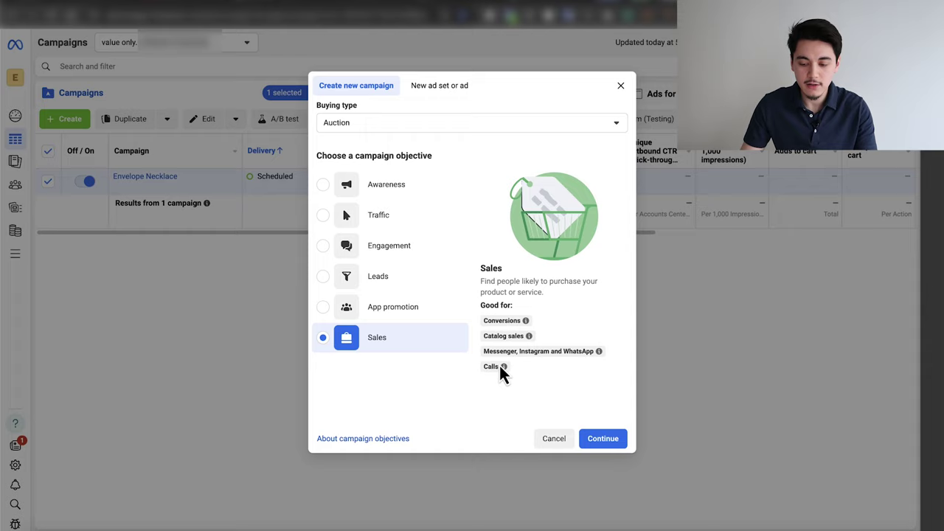
pyautogui.click(603, 439)
pyautogui.click(424, 338)
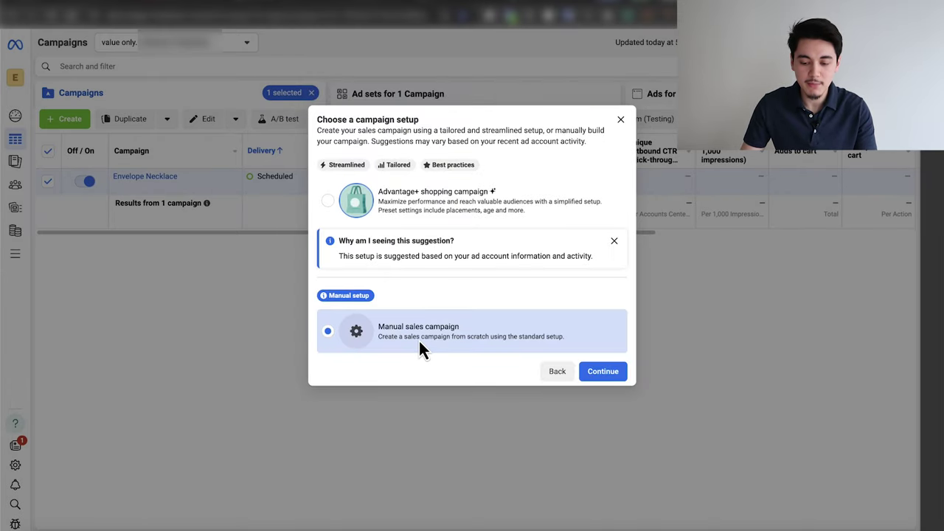
pyautogui.click(603, 371)
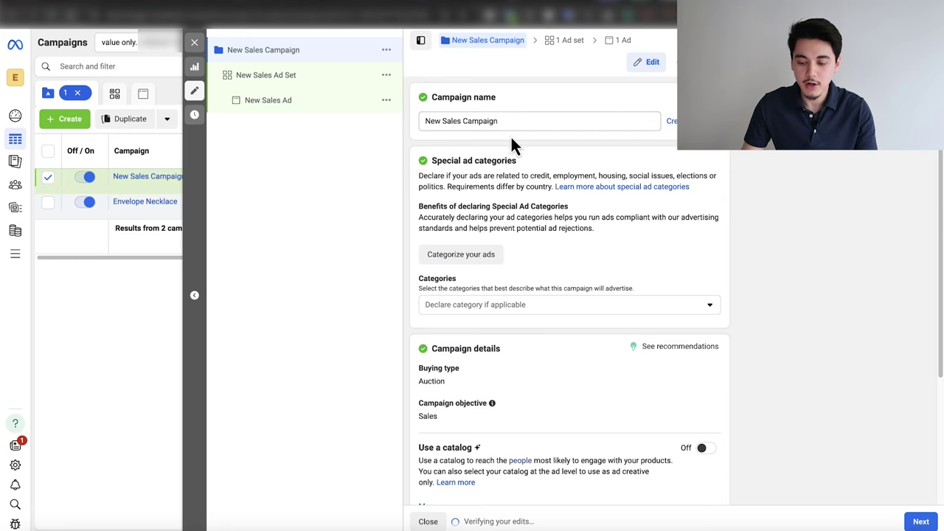
pyautogui.scroll(-4, 667, 335)
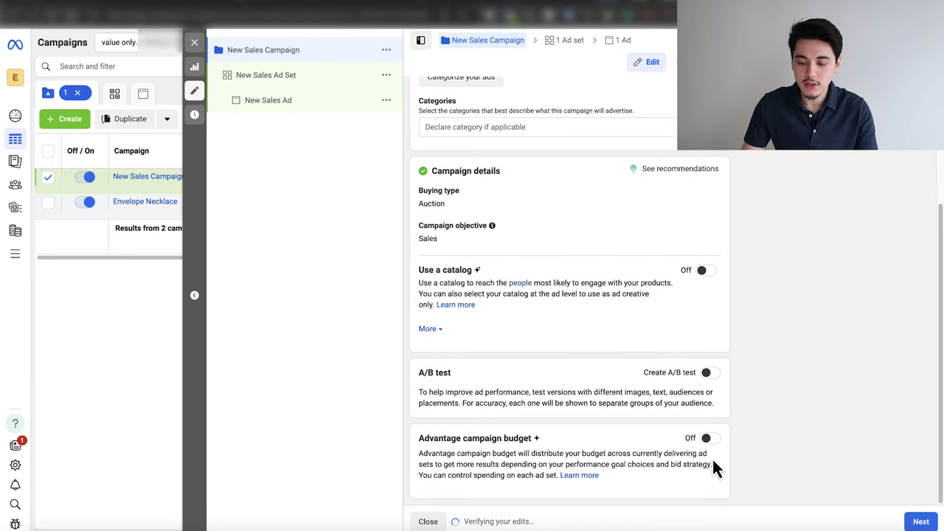
# Step: Name the ad set 'Stacked Interests' and set its conversion event to Purchase
pyautogui.click(464, 122)
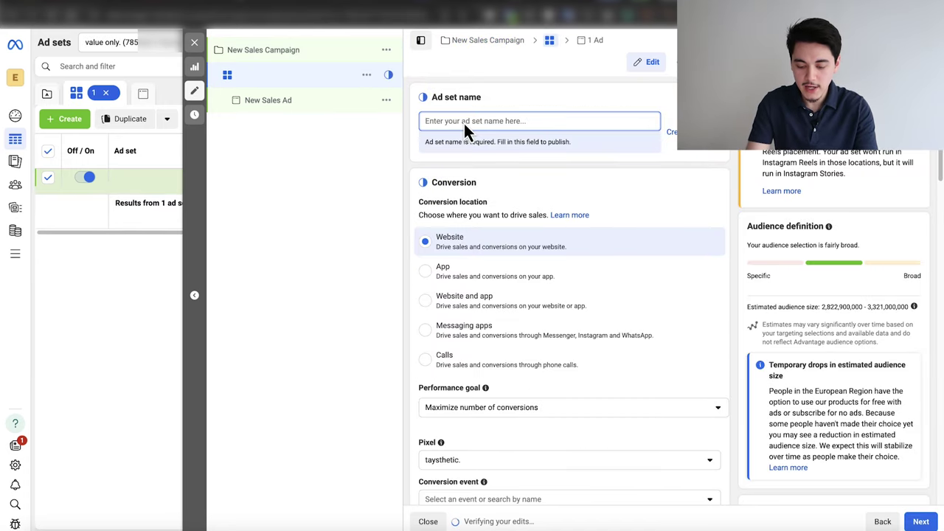
pyautogui.write('Stacked Interests')
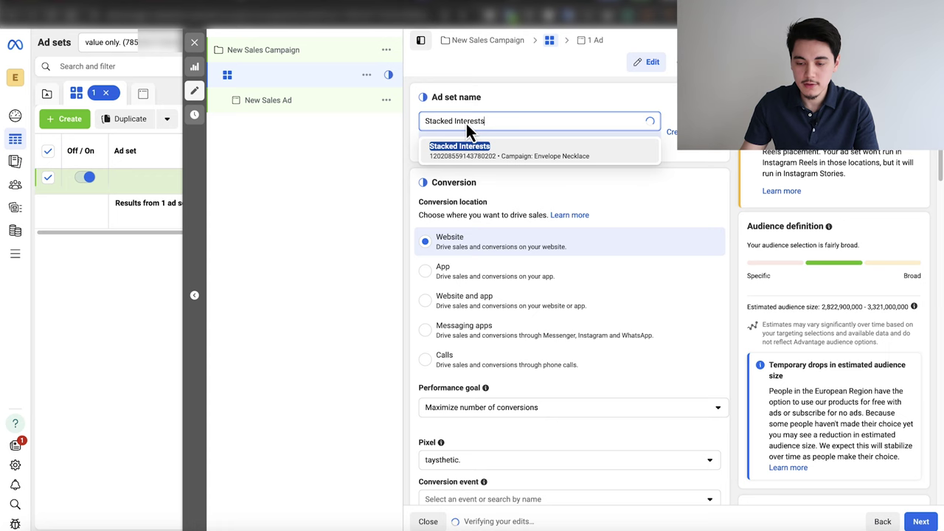
pyautogui.click(459, 220)
pyautogui.scroll(-3, 479, 214)
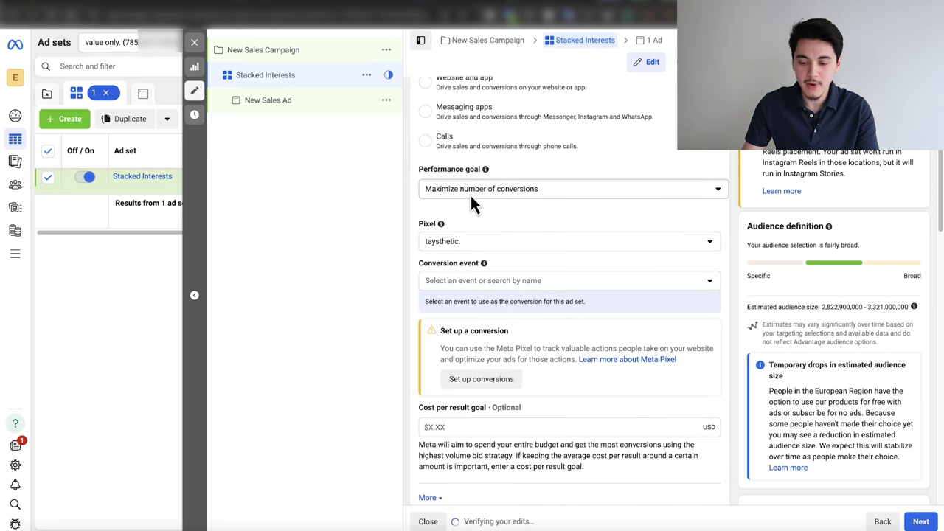
pyautogui.click(481, 280)
pyautogui.click(464, 453)
# Step: Set a $10.00 daily budget with an April 12, 2024 start date
pyautogui.scroll(-6, 487, 273)
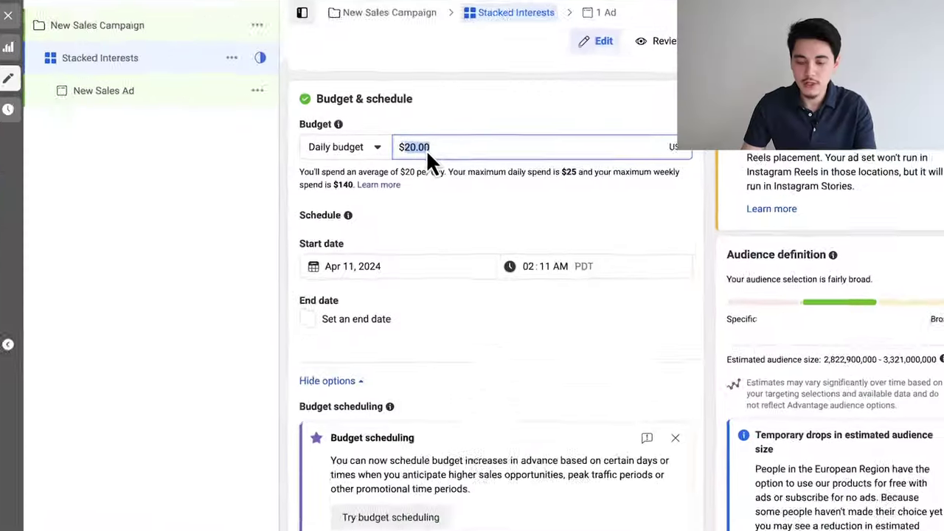
pyautogui.press('Tab')
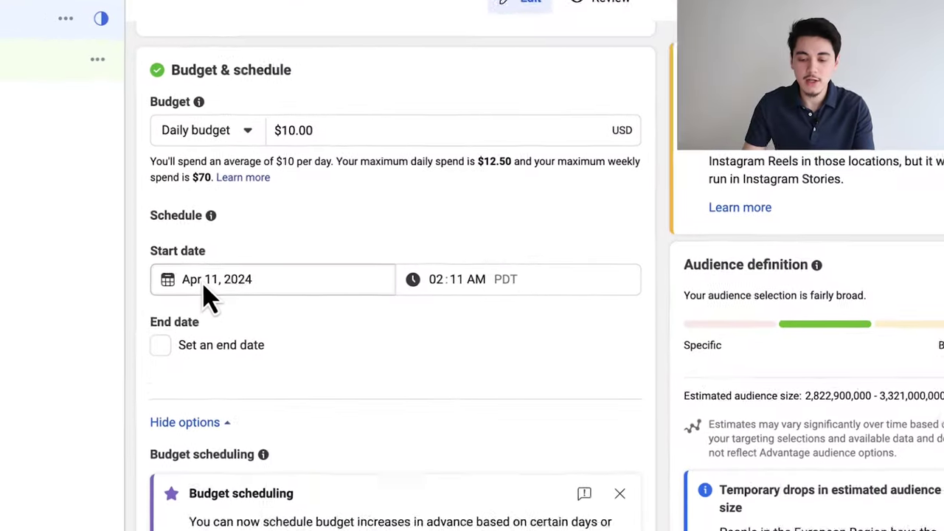
pyautogui.click(438, 237)
pyautogui.click(306, 404)
pyautogui.click(506, 284)
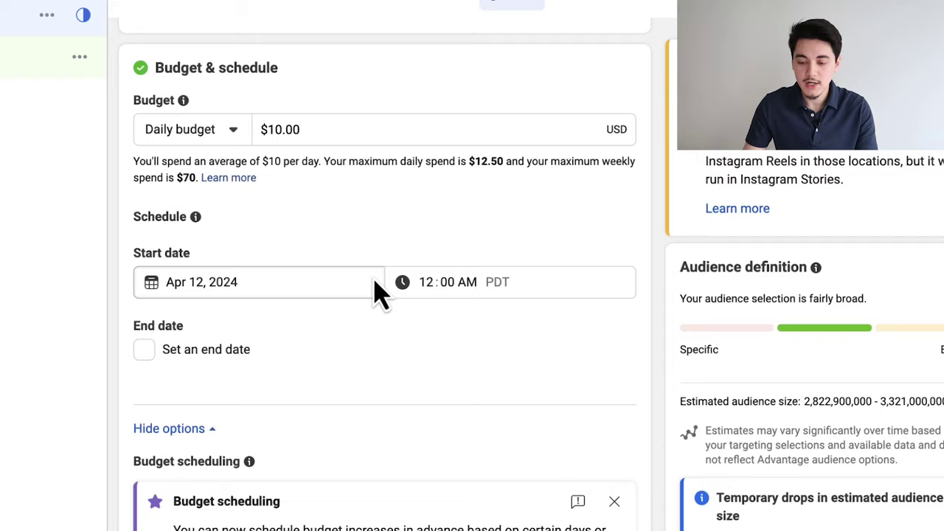
# Step: Replace Worldwide with United States as the location and use the original audience options
pyautogui.scroll(-9, 380, 291)
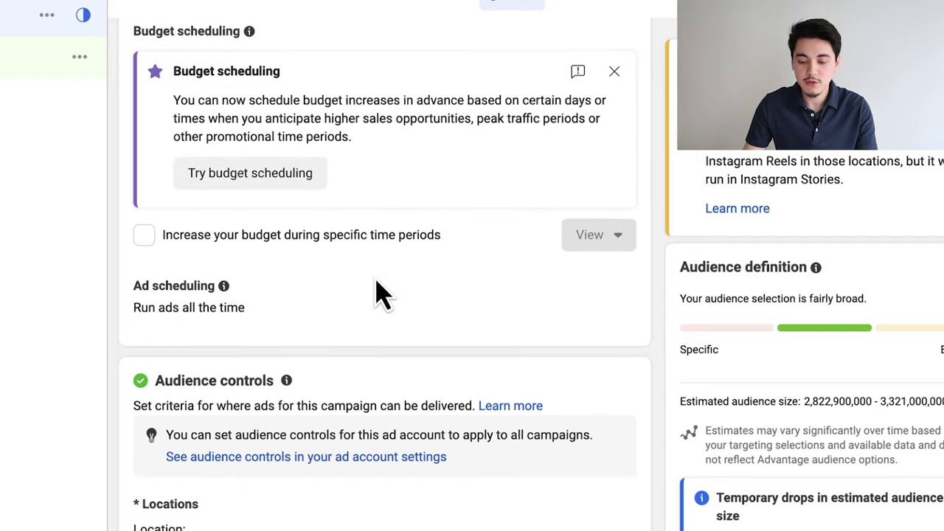
pyautogui.click(607, 375)
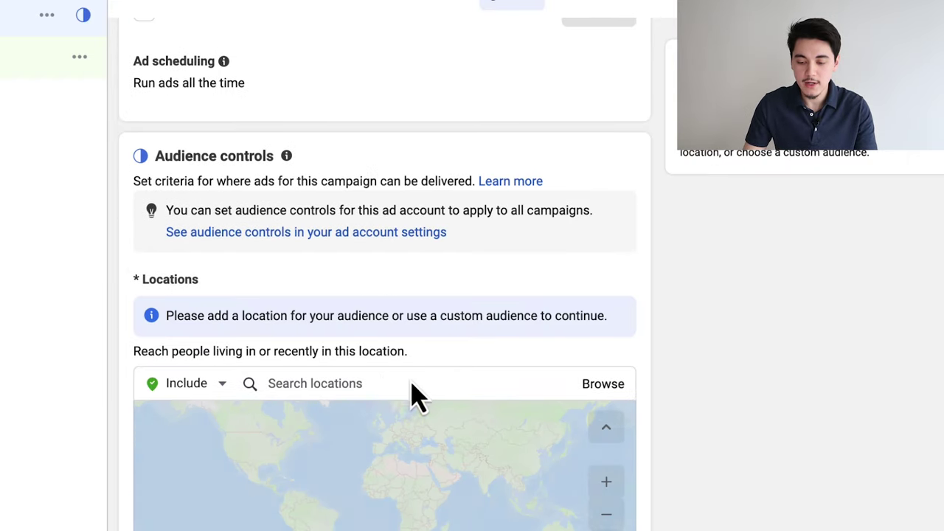
pyautogui.scroll(-3, 415, 394)
pyautogui.click(295, 190)
pyautogui.write('united')
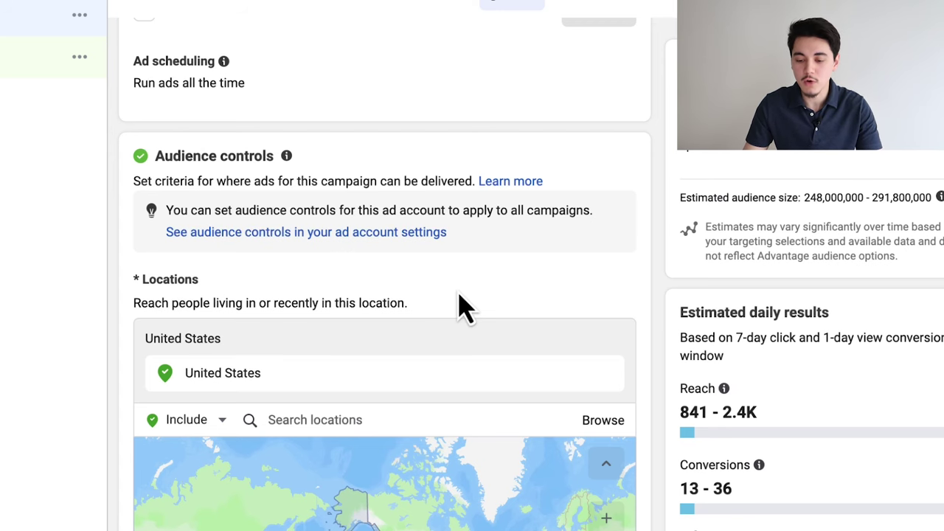
pyautogui.scroll(-6, 463, 307)
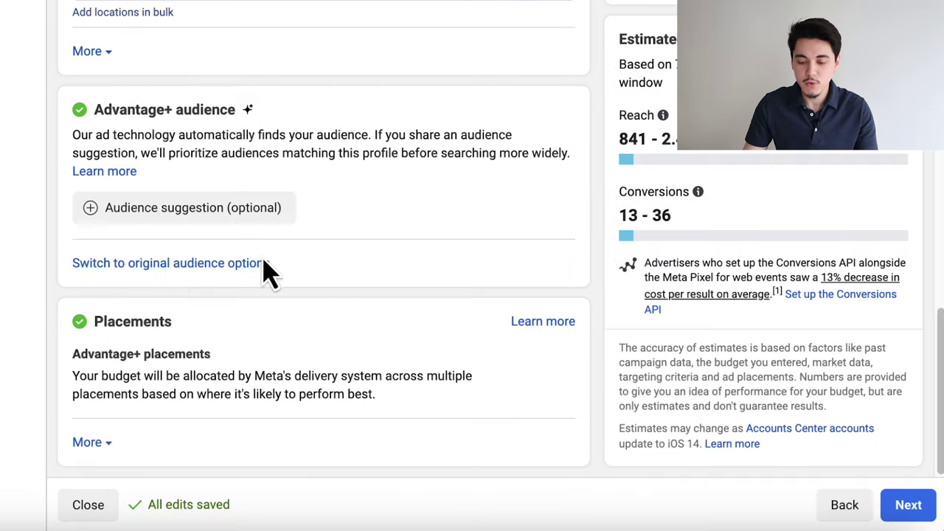
pyautogui.click(177, 264)
pyautogui.click(460, 279)
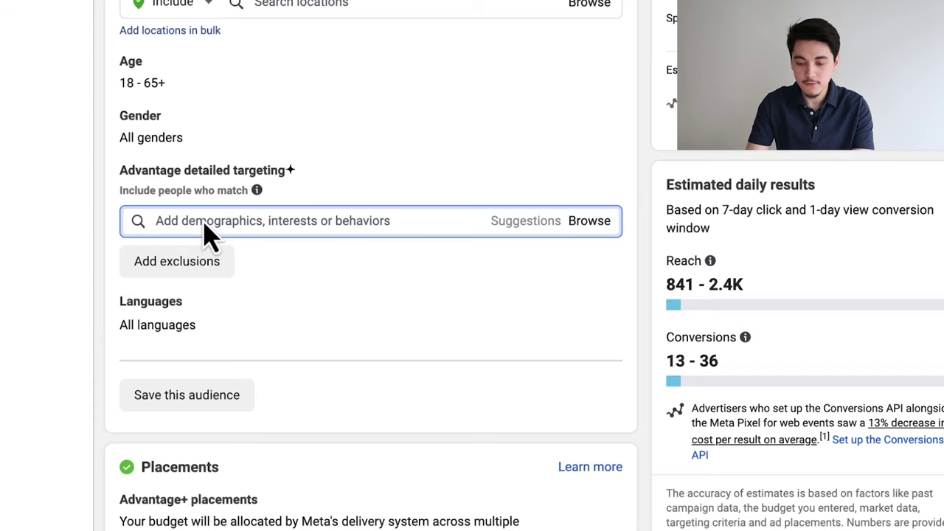
# Step: Search 'jewe' and add Jewelry (apparel) as a detailed targeting interest
pyautogui.write('jewelry')
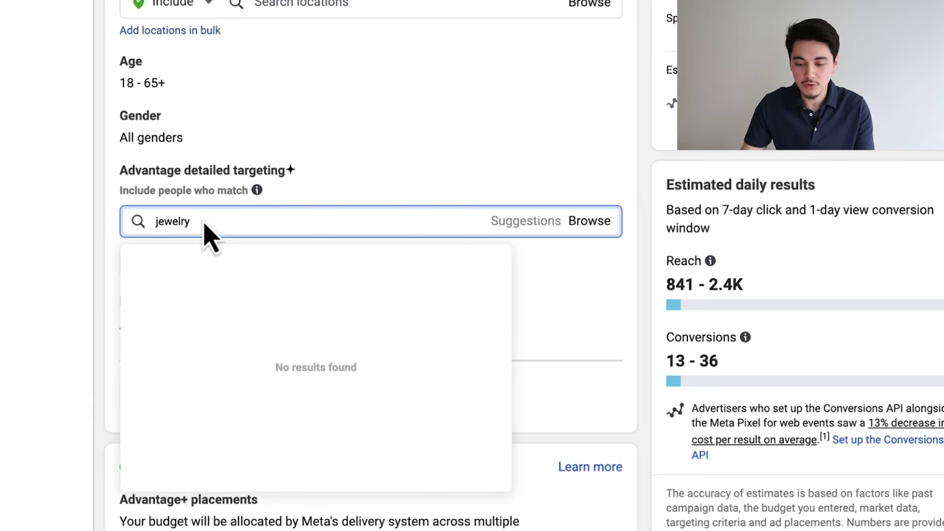
pyautogui.click(207, 318)
pyautogui.click(520, 314)
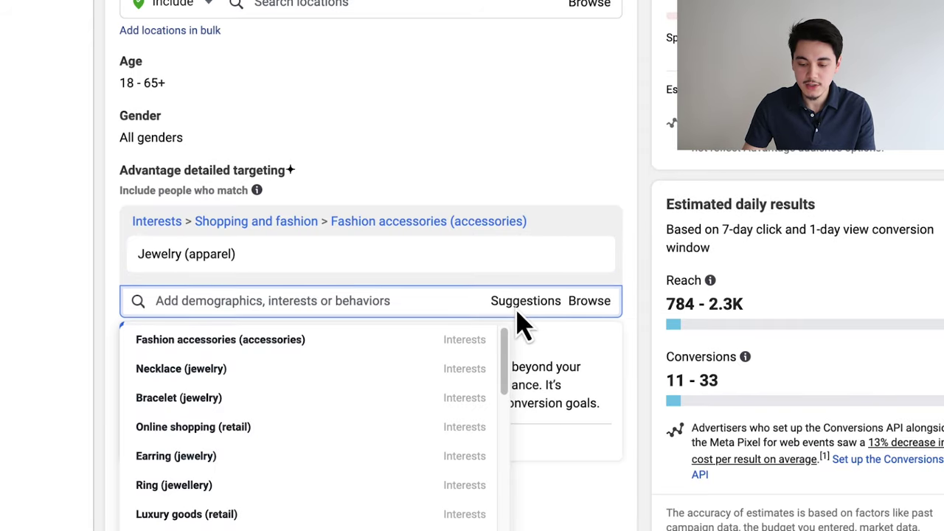
pyautogui.scroll(-3, 249, 221)
# Step: Add Fashion accessories, Necklace, Pendant, Handmade jewelry and Jewelry design from Suggestions
pyautogui.moveTo(212, 211)
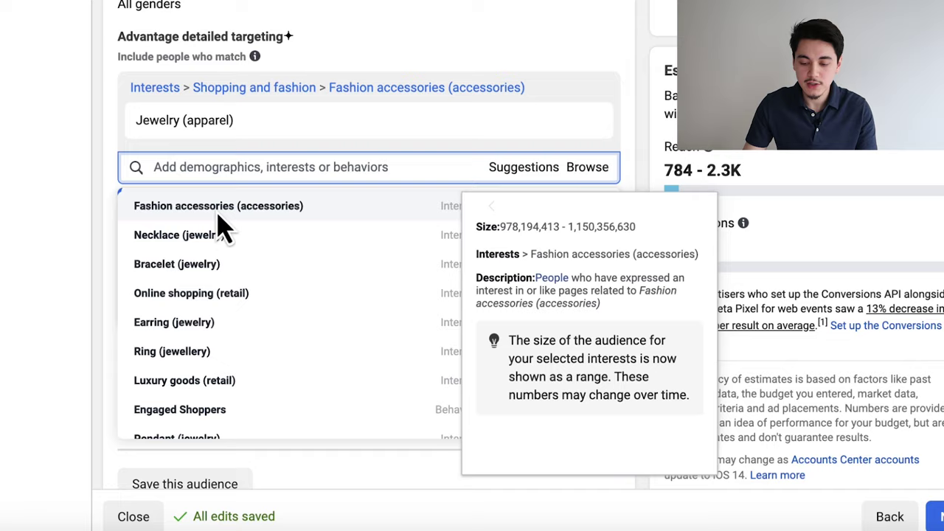
pyautogui.click(219, 216)
pyautogui.click(248, 271)
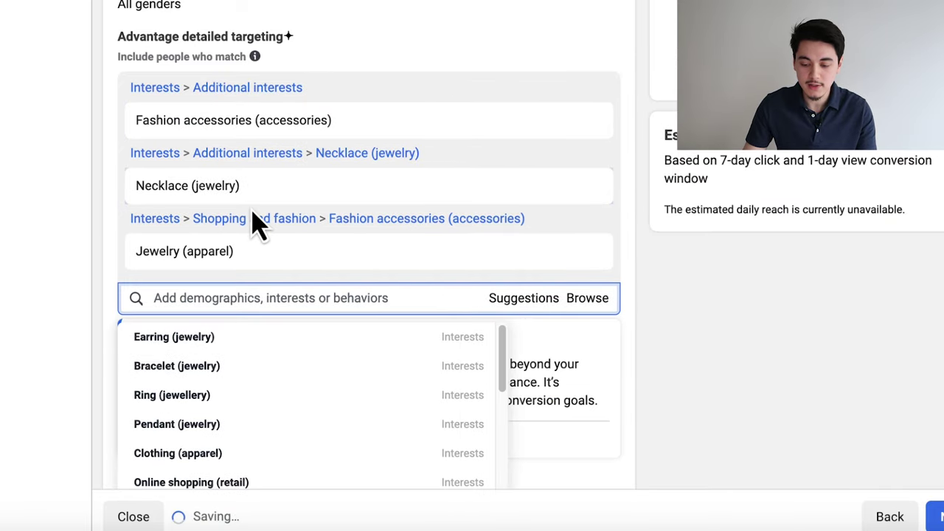
pyautogui.scroll(-2, 251, 219)
pyautogui.click(186, 320)
pyautogui.click(192, 415)
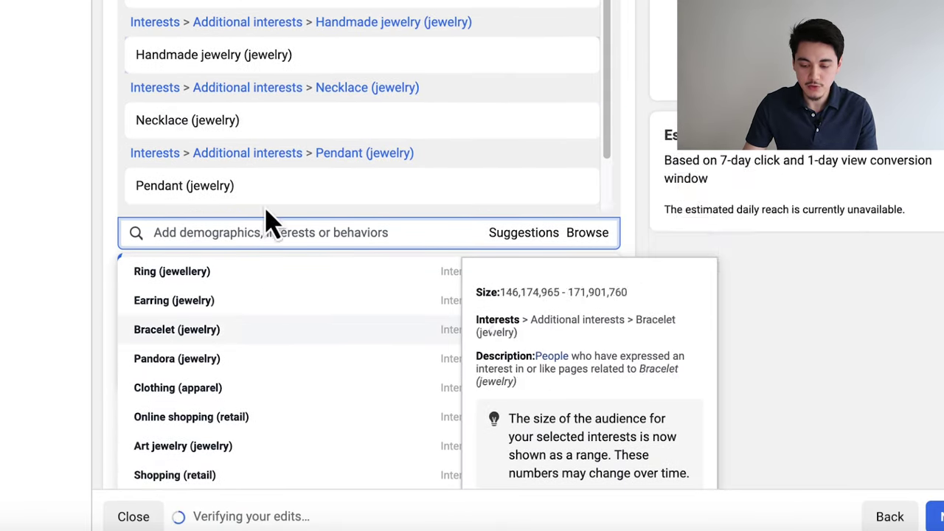
pyautogui.click(193, 358)
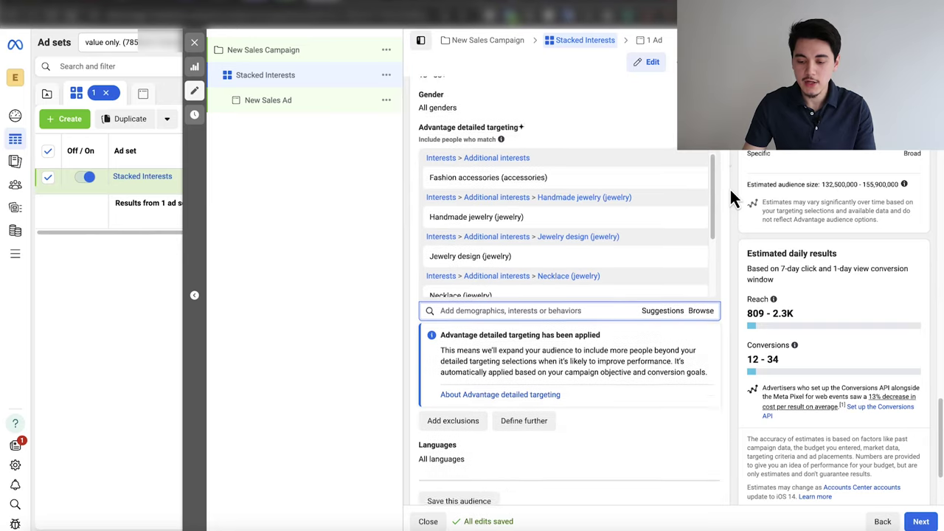
# Step: Finish the ad set below Placements and advance to the new ad's settings
pyautogui.scroll(-3, 731, 196)
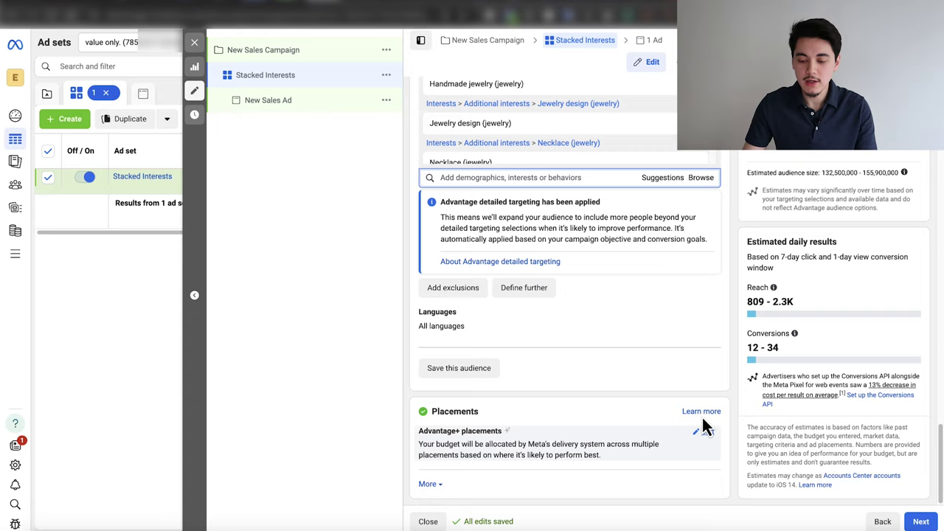
pyautogui.click(919, 522)
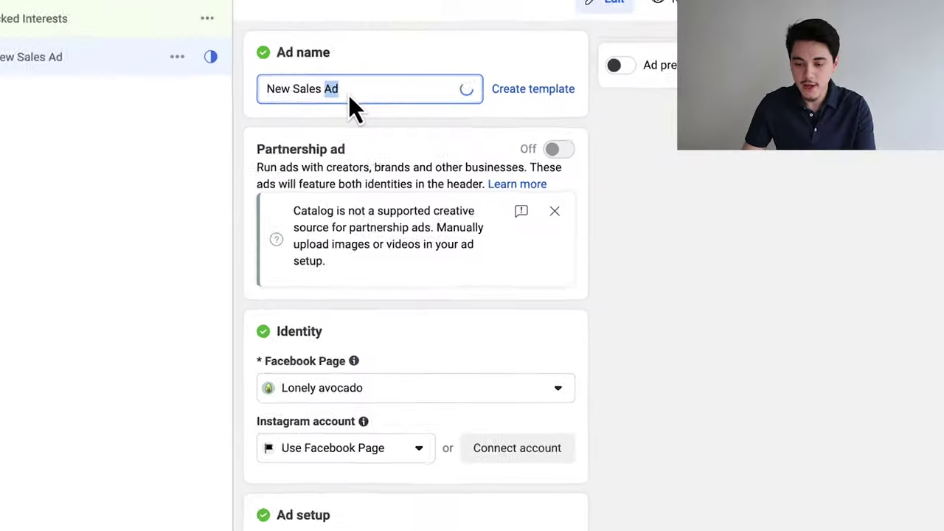
# Step: Name the ad 'Twitter Ad v1' and set its media source to manual upload
pyautogui.hotkey('ctrl', 'a')
pyautogui.write('T')
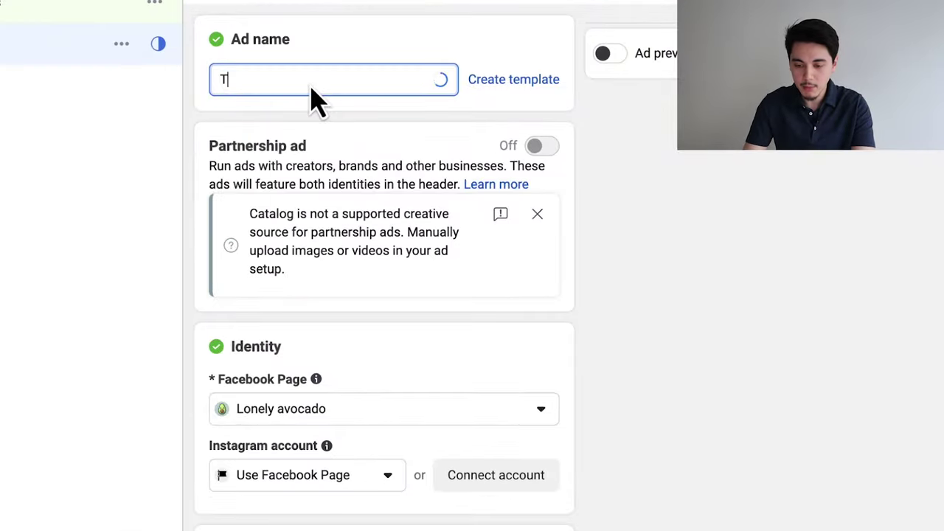
pyautogui.write('witter Ad v1')
pyautogui.scroll(-3, 317, 221)
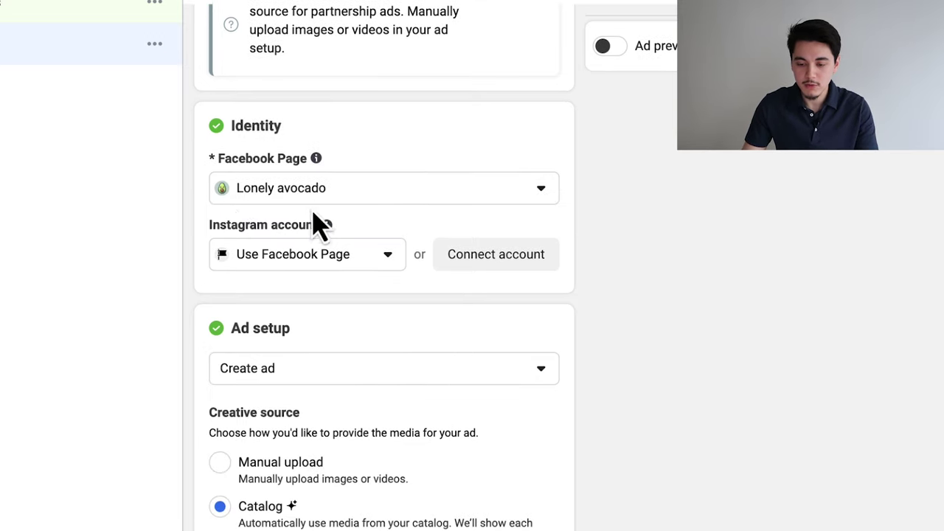
pyautogui.scroll(-3, 243, 170)
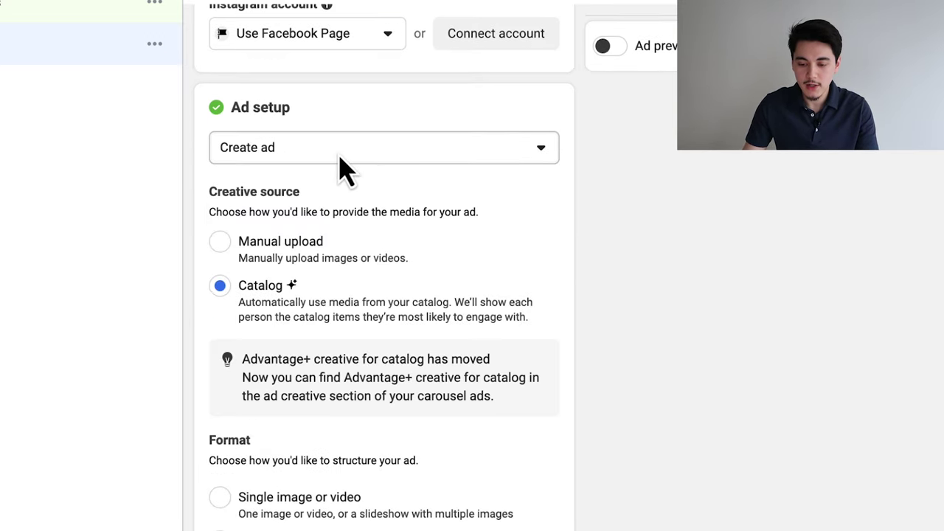
pyautogui.click(220, 242)
# Step: Add an image to the ad creative and pick the 1.png screenshot
pyautogui.scroll(-2, 413, 302)
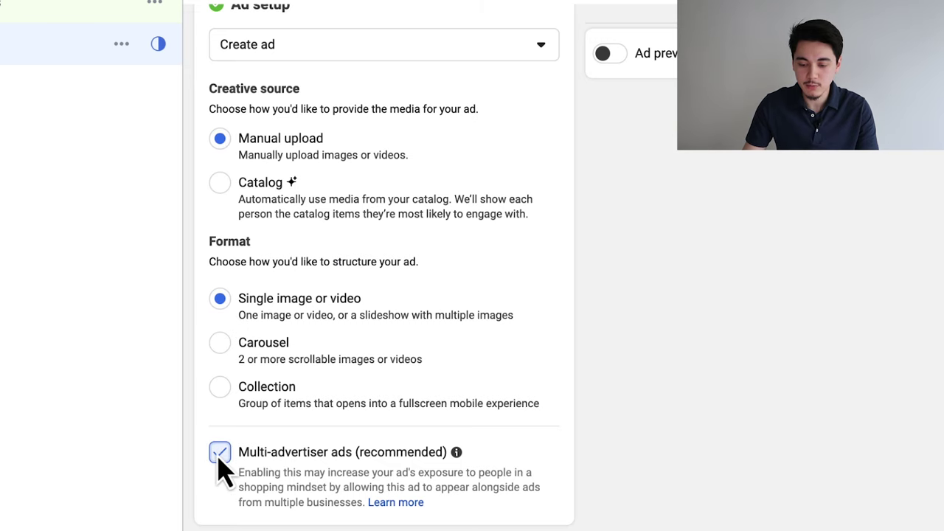
pyautogui.scroll(-6, 397, 383)
pyautogui.click(264, 260)
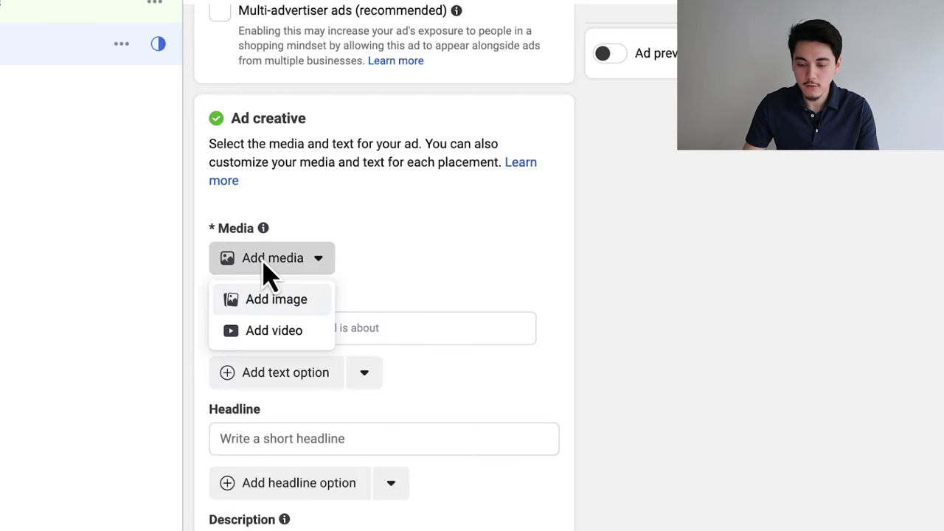
pyautogui.click(269, 308)
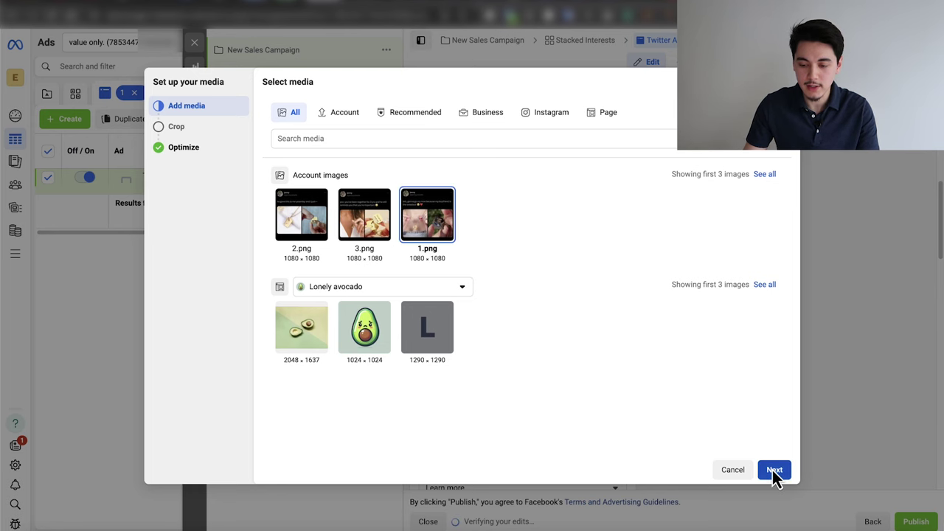
# Step: Keep the screenshot's original crop for Stories and Reels and Right column placements
pyautogui.click(774, 471)
pyautogui.click(443, 153)
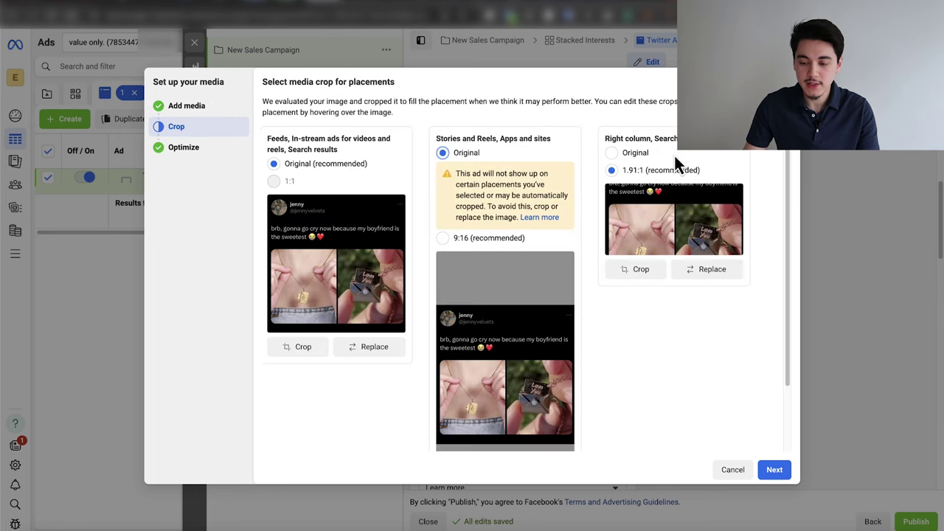
pyautogui.click(612, 153)
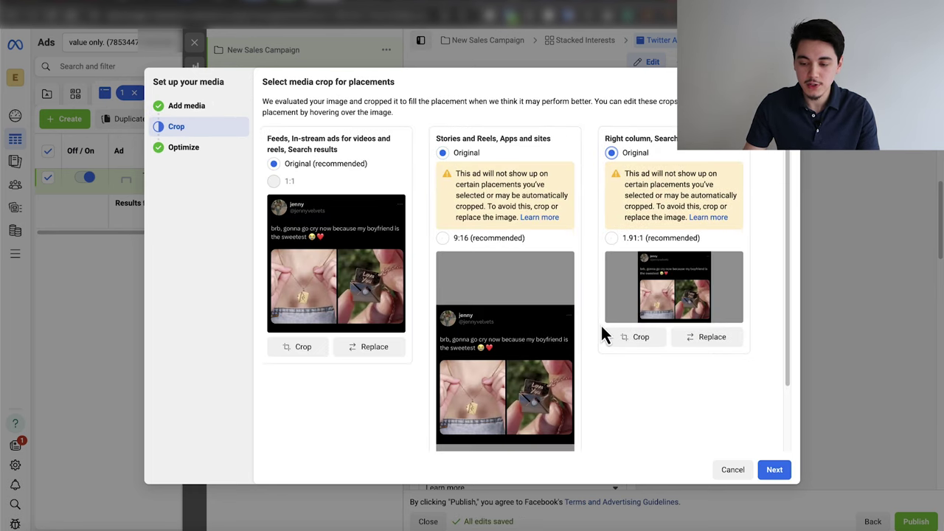
# Step: Review the Advantage+ creative enhancements and finish the image setup
pyautogui.click(775, 470)
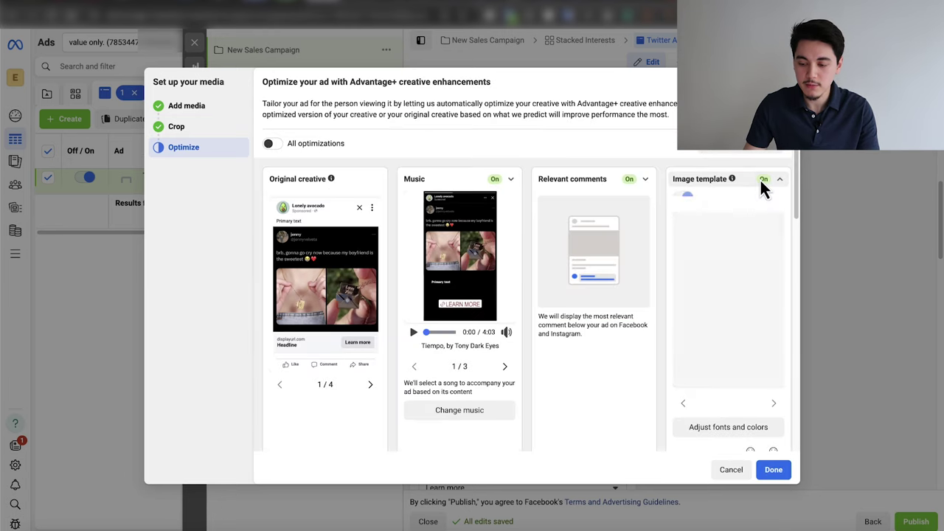
pyautogui.scroll(-5, 660, 217)
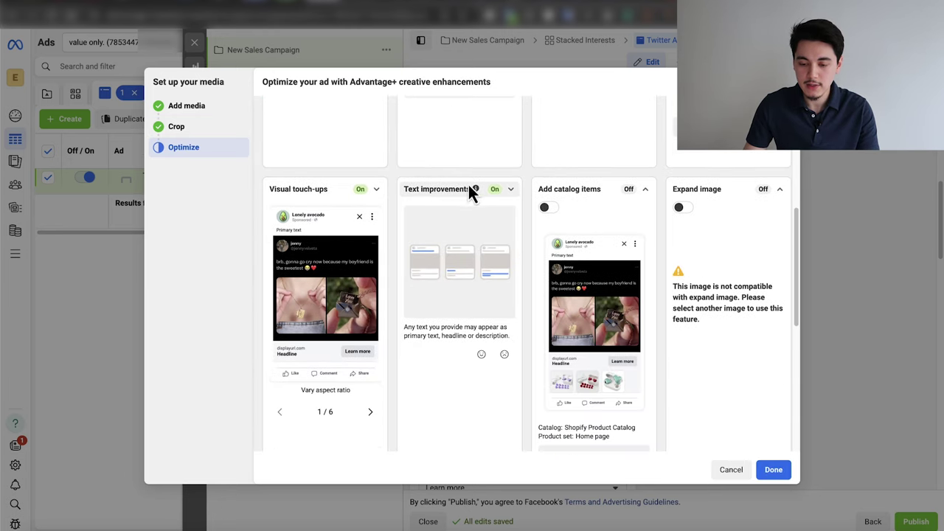
pyautogui.scroll(-5, 469, 191)
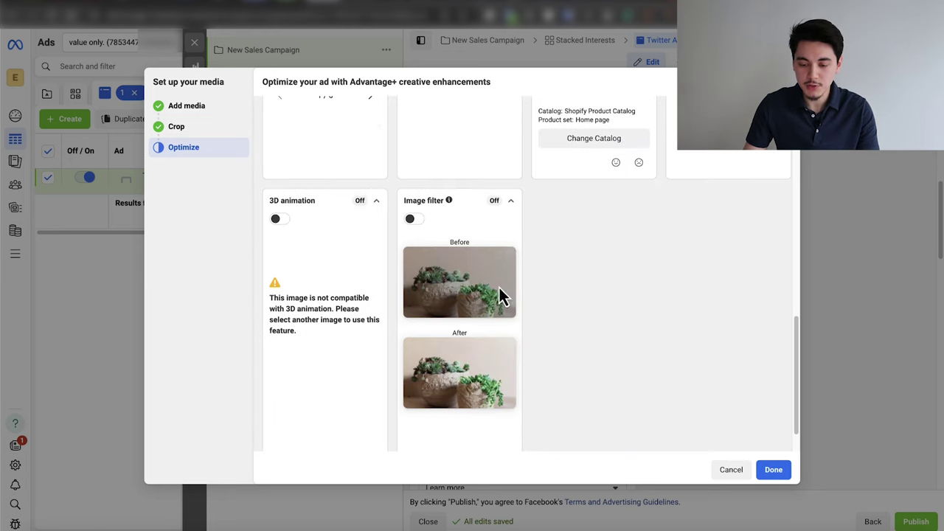
pyautogui.click(775, 471)
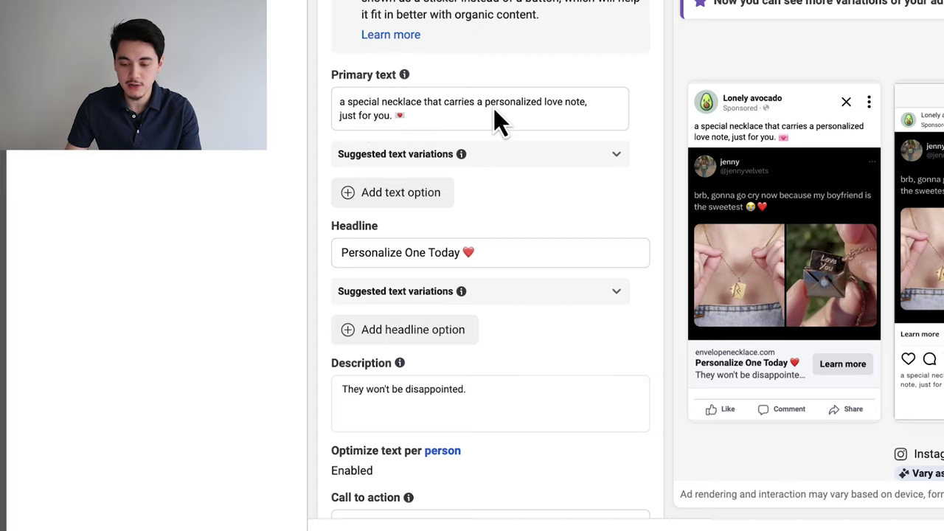
# Step: Review the primary text, headline 'Personalize One Today' and description 'They won't be disappointed'
pyautogui.scroll(-2, 339, 148)
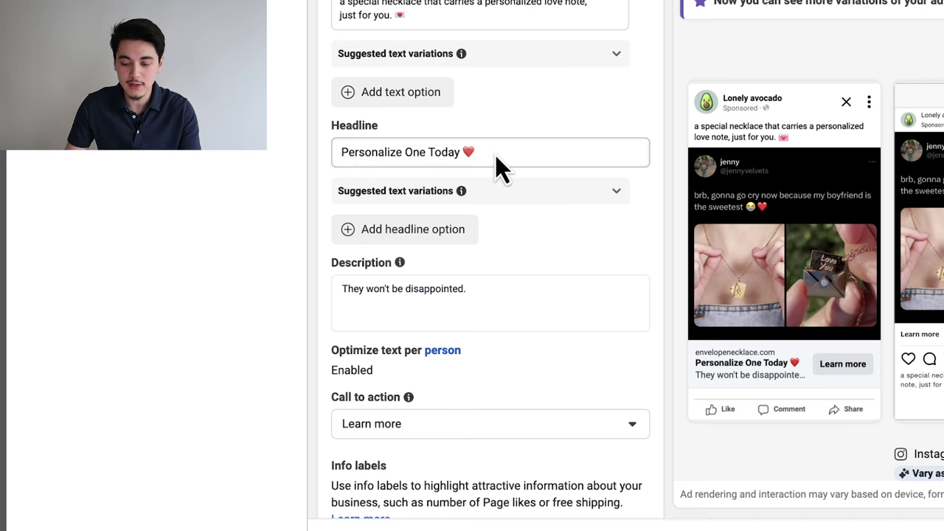
pyautogui.scroll(-2, 364, 196)
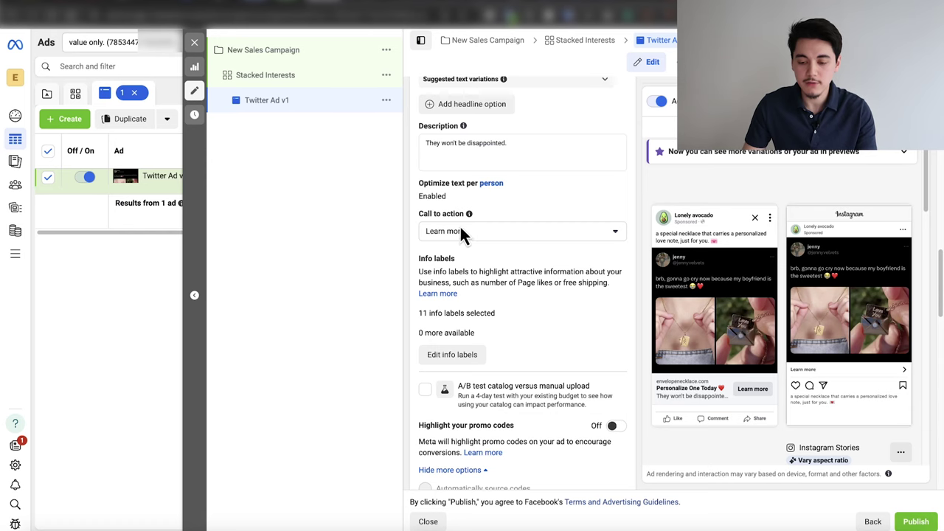
# Step: Set the call to action to Shop now and check the envelopenecklace.com website URL
pyautogui.click(458, 232)
pyautogui.scroll(-3, 464, 331)
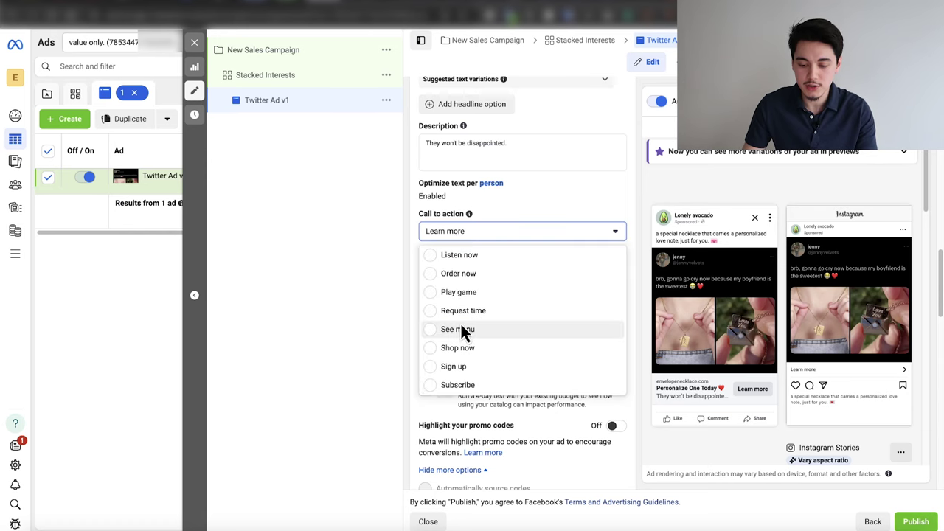
pyautogui.click(464, 359)
pyautogui.scroll(-5, 459, 196)
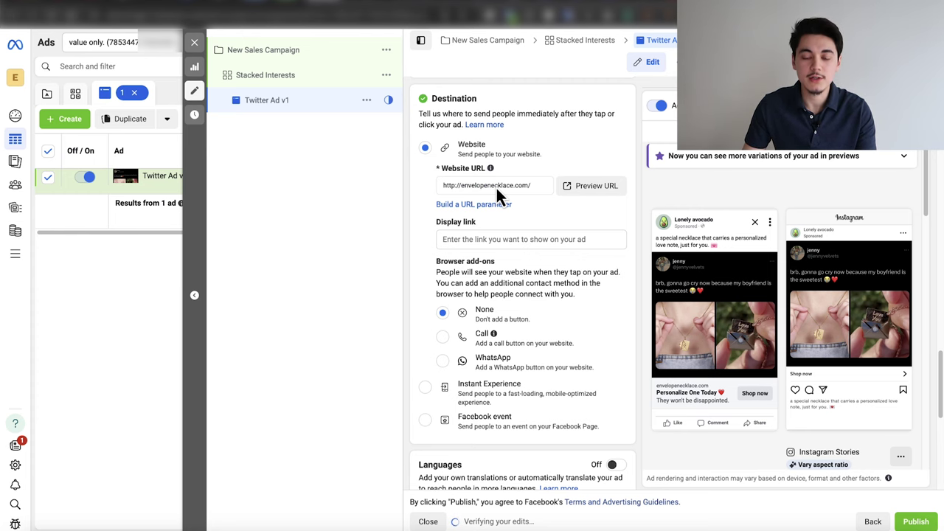
pyautogui.scroll(2, 418, 148)
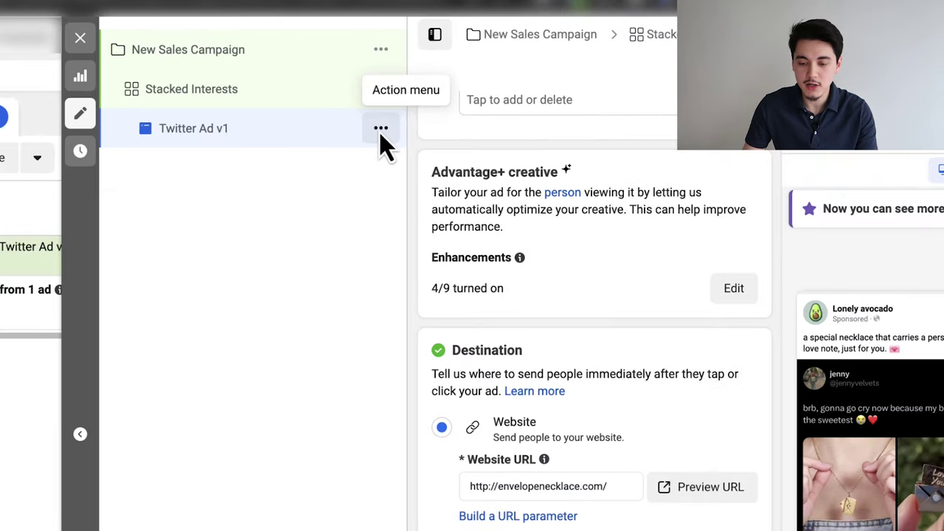
# Step: Quickly duplicate Twitter Ad v1 and rename the copy 'Twitter Ad v2'
pyautogui.click(385, 100)
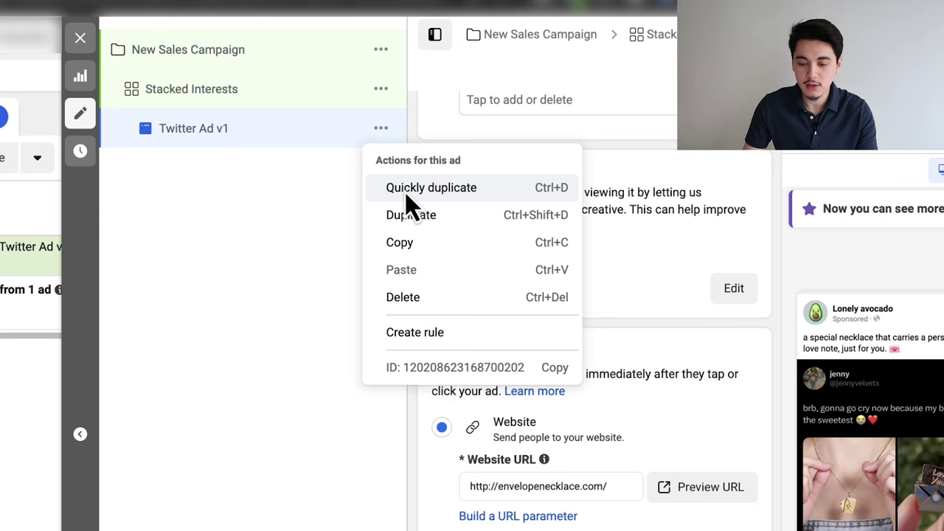
pyautogui.click(426, 194)
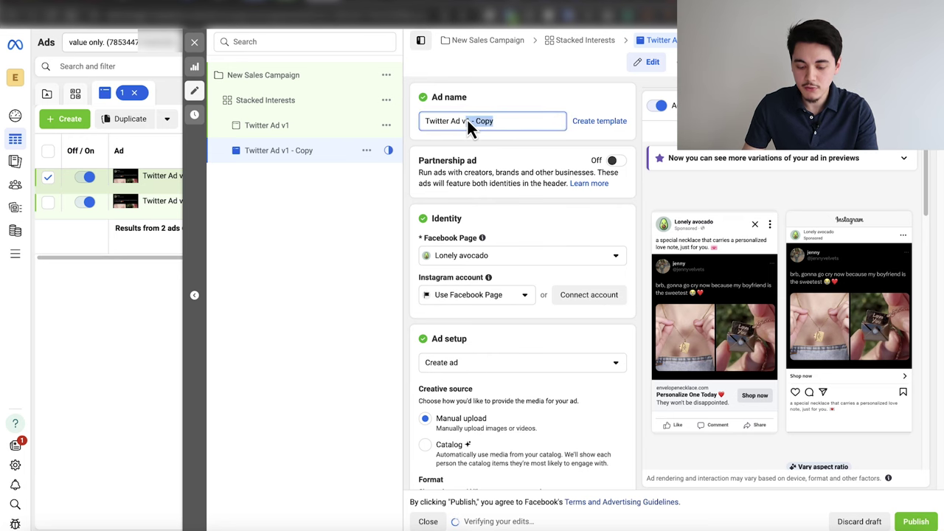
pyautogui.write('2')
pyautogui.scroll(-8, 607, 276)
pyautogui.scroll(1, 629, 270)
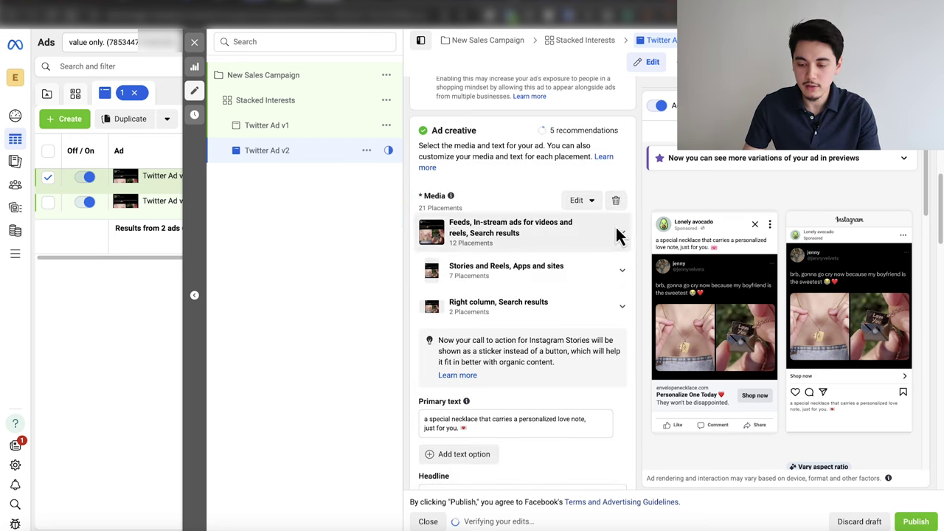
# Step: Replace the copied ad's image with the 2.png screenshot
pyautogui.click(616, 200)
pyautogui.click(459, 214)
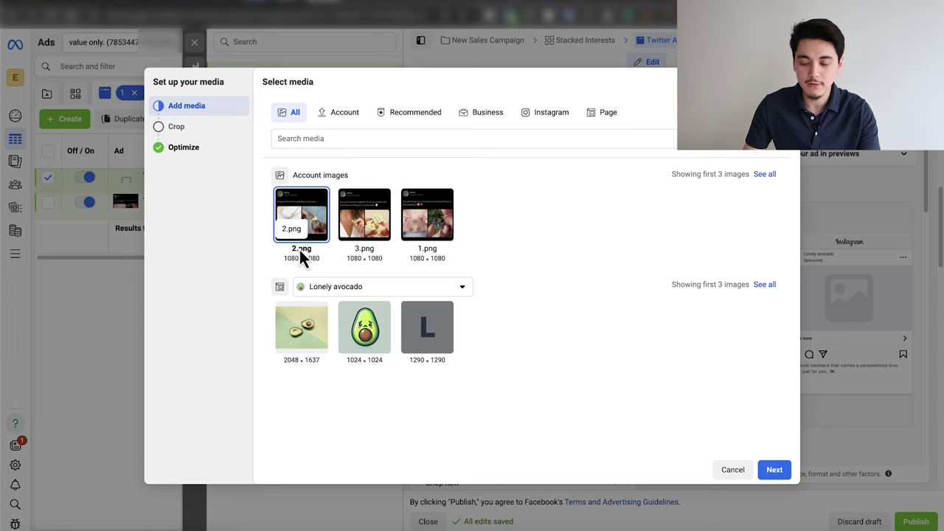
pyautogui.click(775, 470)
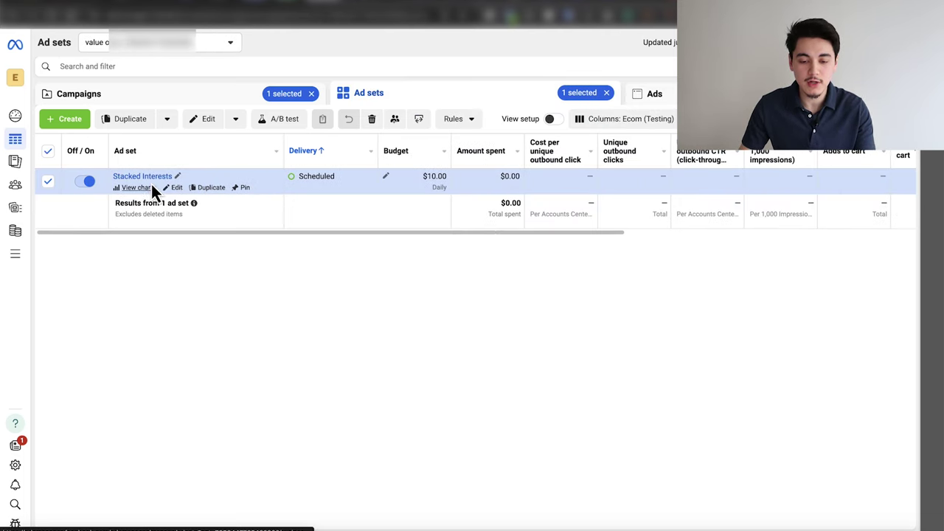
# Step: Duplicate the Stacked Interests ad set and rename the copy 'Broad'
pyautogui.click(212, 187)
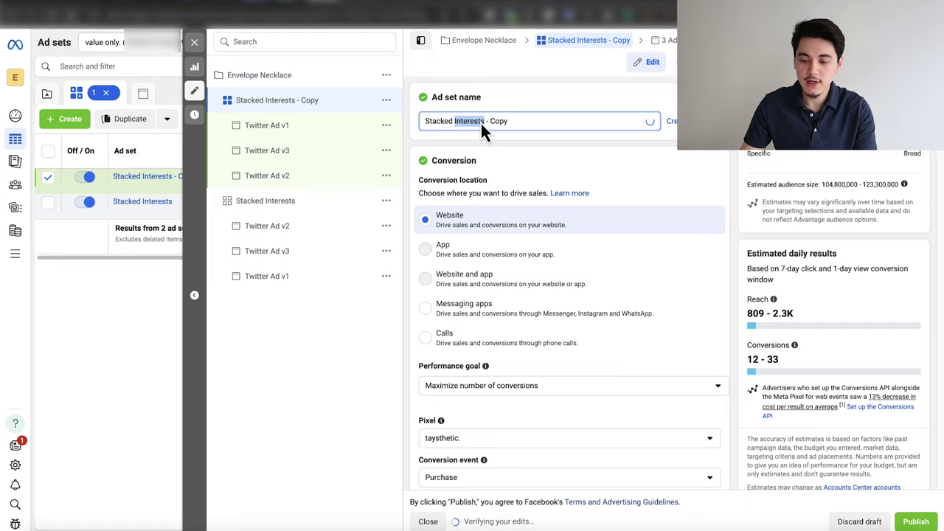
pyautogui.tripleClick(481, 123)
pyautogui.write('Broad')
pyautogui.scroll(-15, 731, 266)
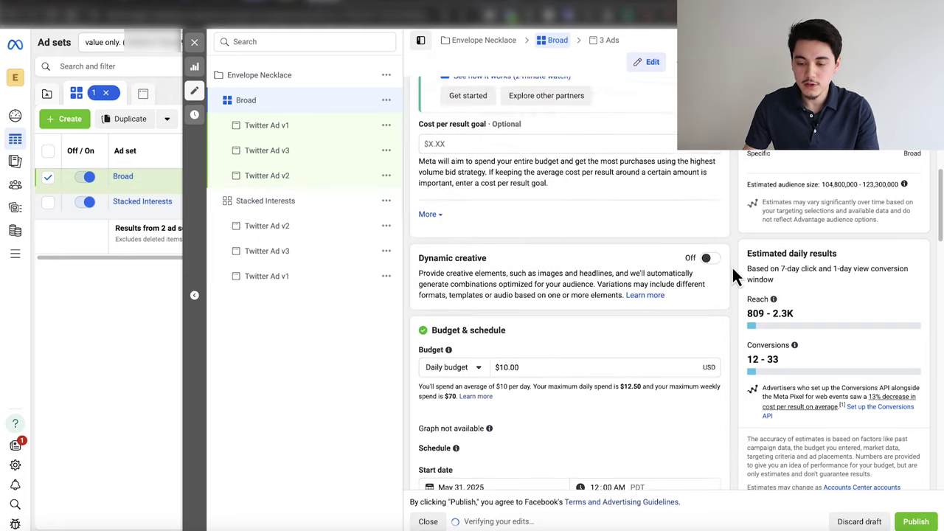
pyautogui.scroll(-5, 732, 265)
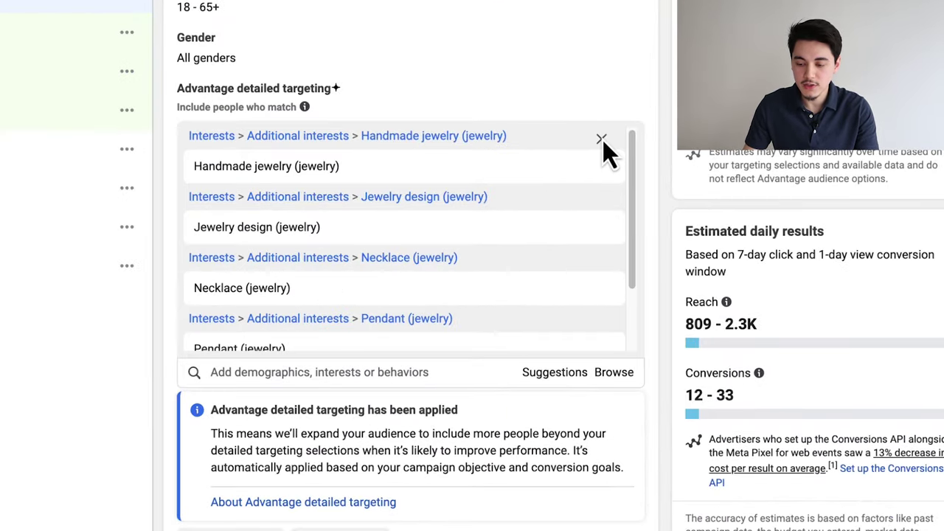
# Step: Remove all targeting interests, including Handmade jewelry and Jewelry design, then publish the campaign
pyautogui.click(683, 169)
pyautogui.click(602, 141)
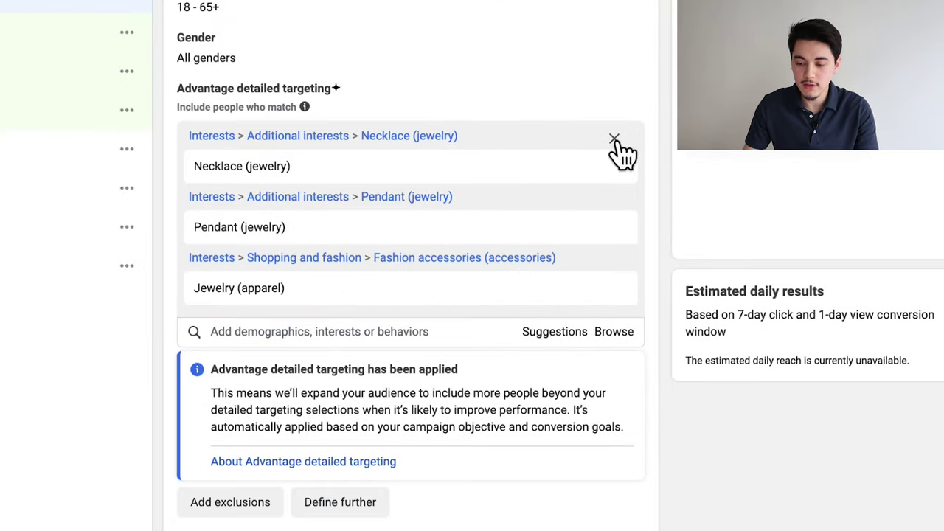
pyautogui.click(615, 142)
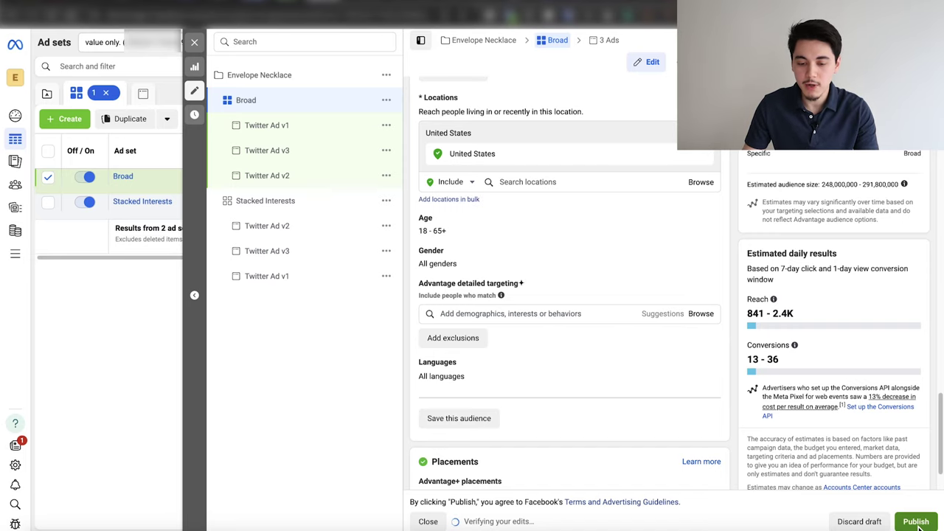
pyautogui.click(916, 522)
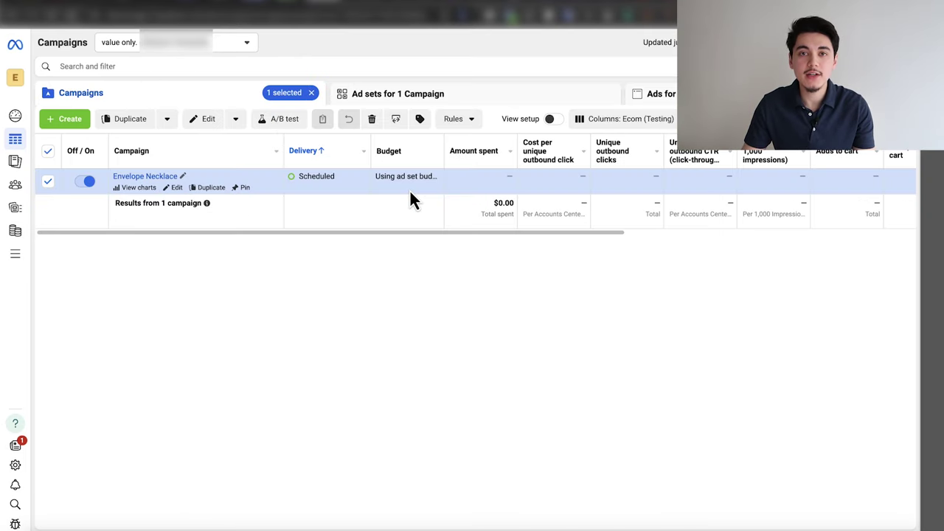